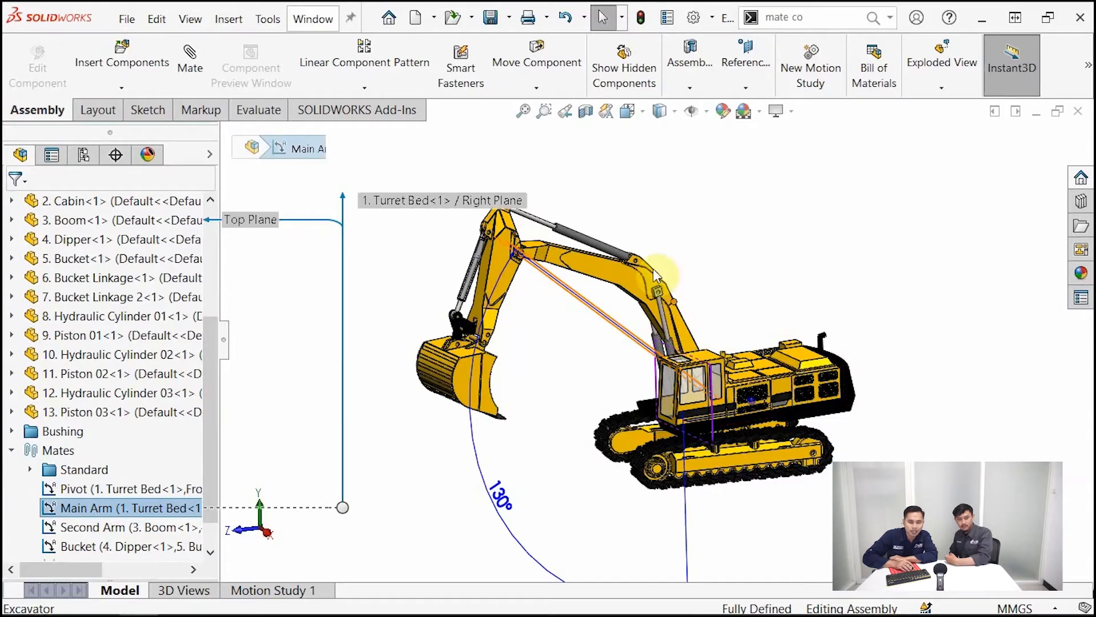
Examine which components the Pivot, Main Arm, Second Arm, Bucket and Bucket Distance mates control on the excavator
{"action": "left_click", "coordinate": [125, 528]}
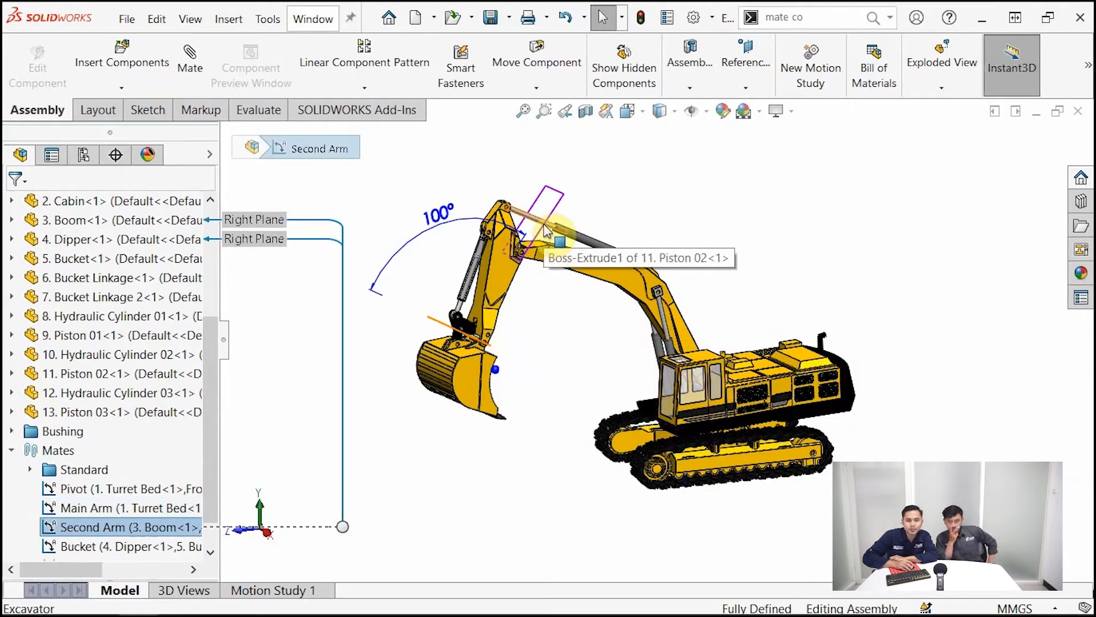
{"action": "left_click", "coordinate": [141, 547]}
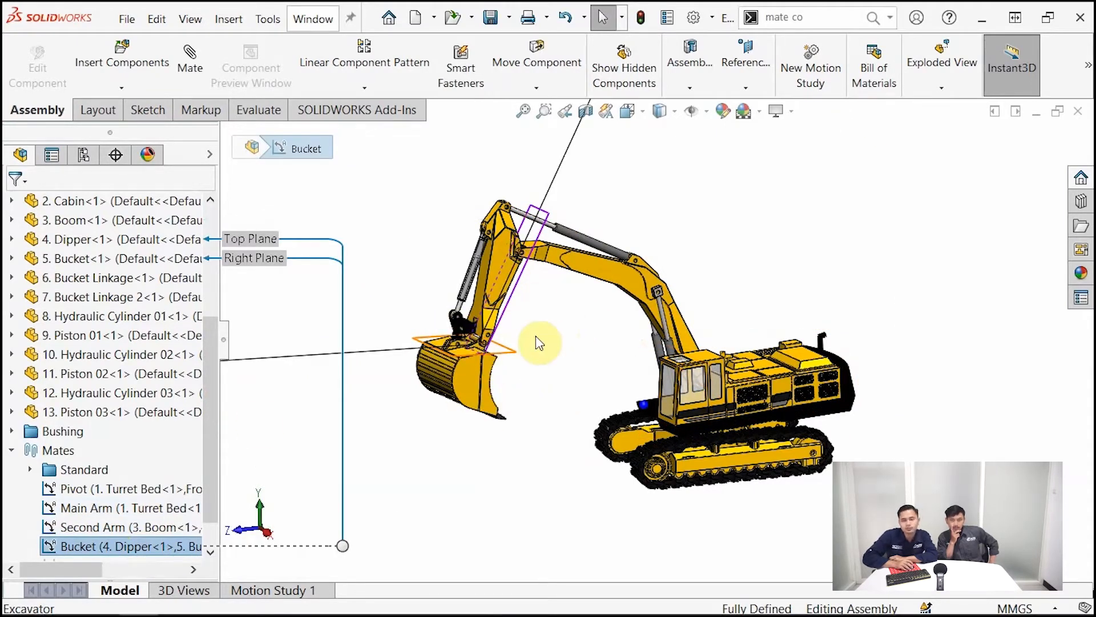
{"action": "left_click", "coordinate": [159, 491]}
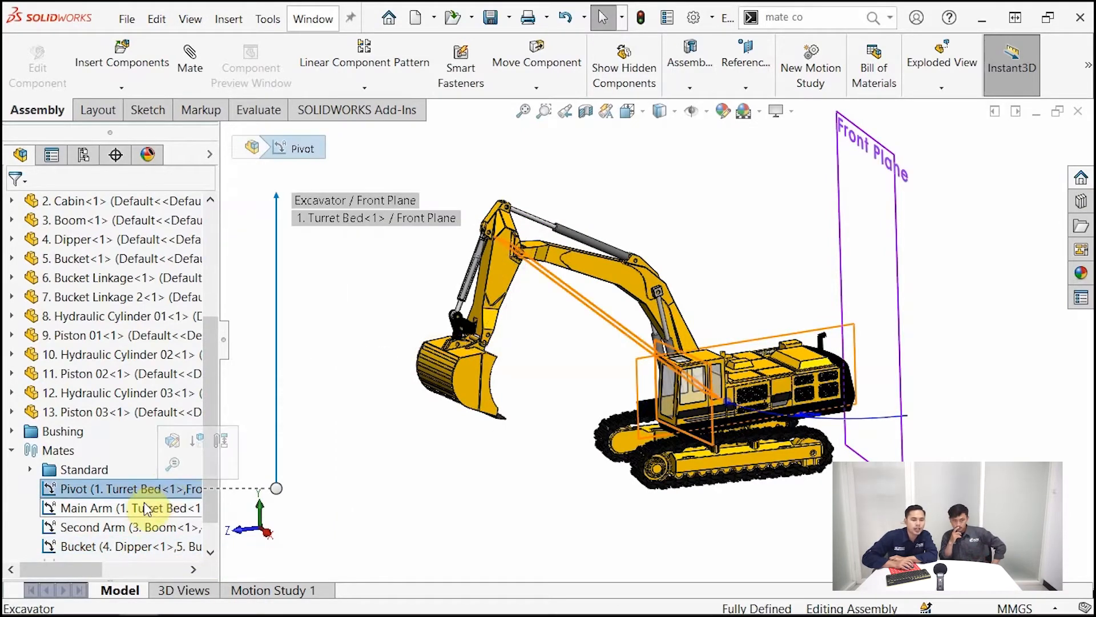
{"action": "left_click", "coordinate": [144, 507]}
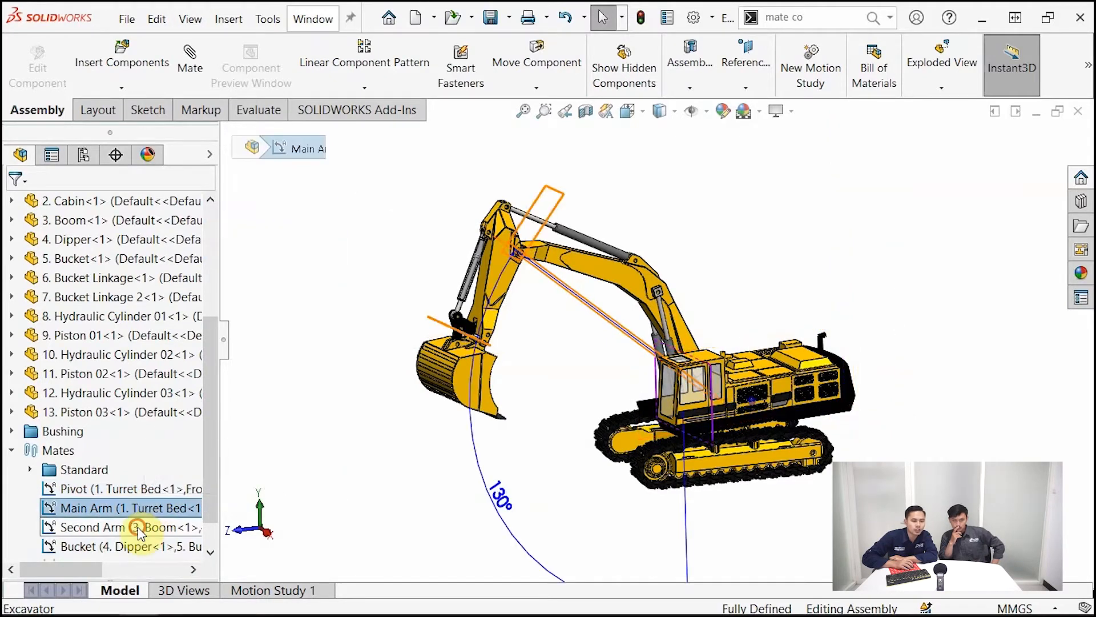
{"action": "left_click", "coordinate": [143, 527]}
{"action": "left_click", "coordinate": [140, 546]}
{"action": "scroll", "coordinate": [217, 449], "scroll_direction": "down", "scroll_amount": 1}
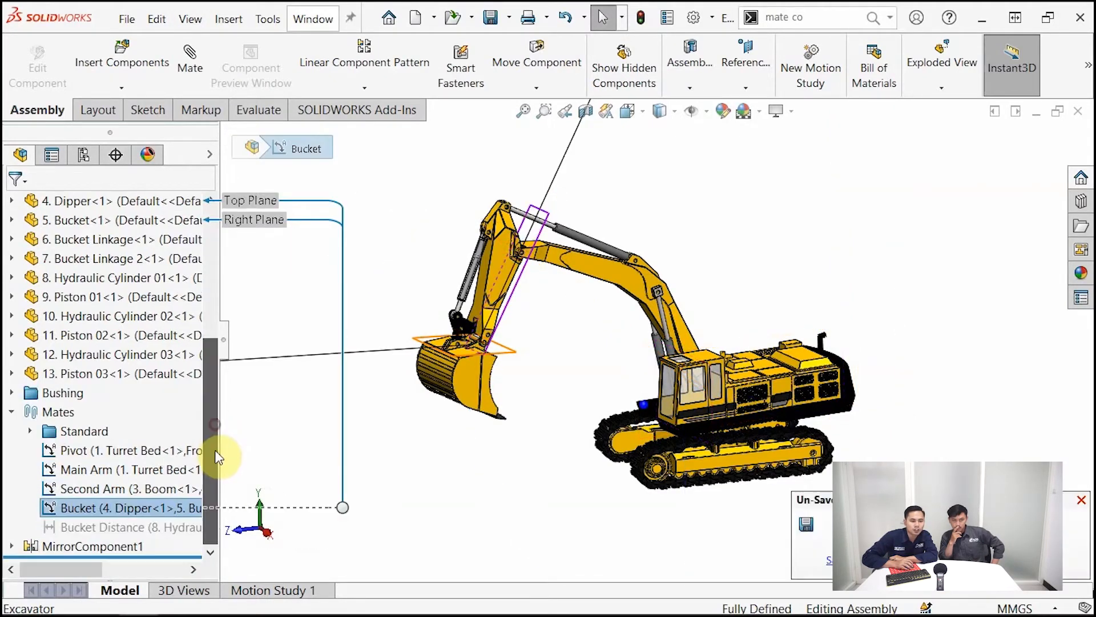
{"action": "left_click", "coordinate": [141, 528]}
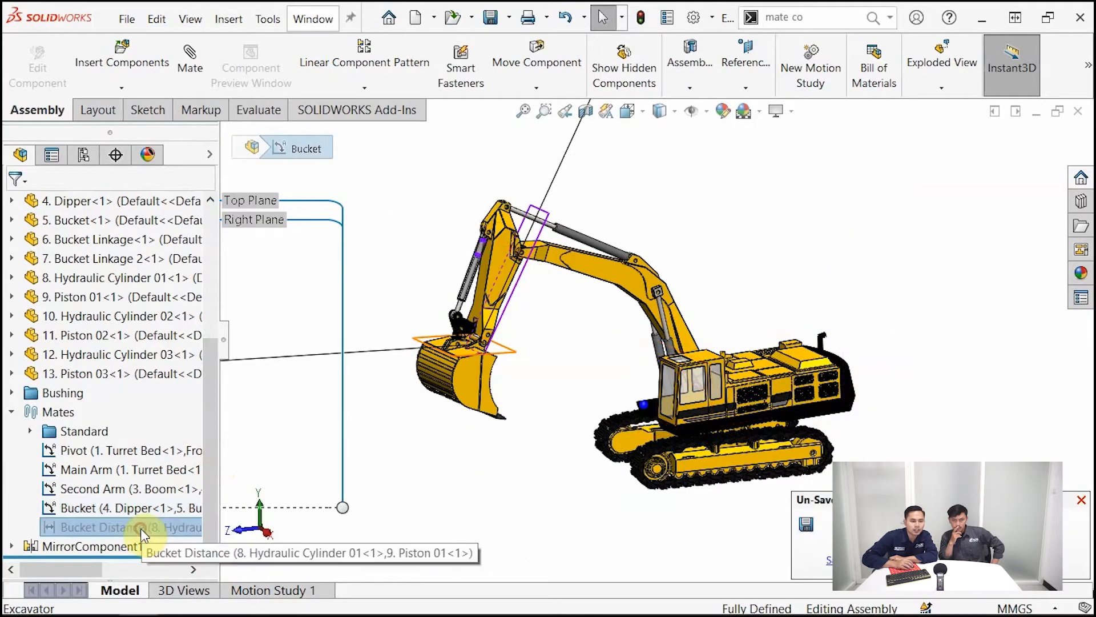
Suppress the Bucket angle mate and unsuppress the Bucket Distance mate
{"action": "right_click", "coordinate": [122, 505]}
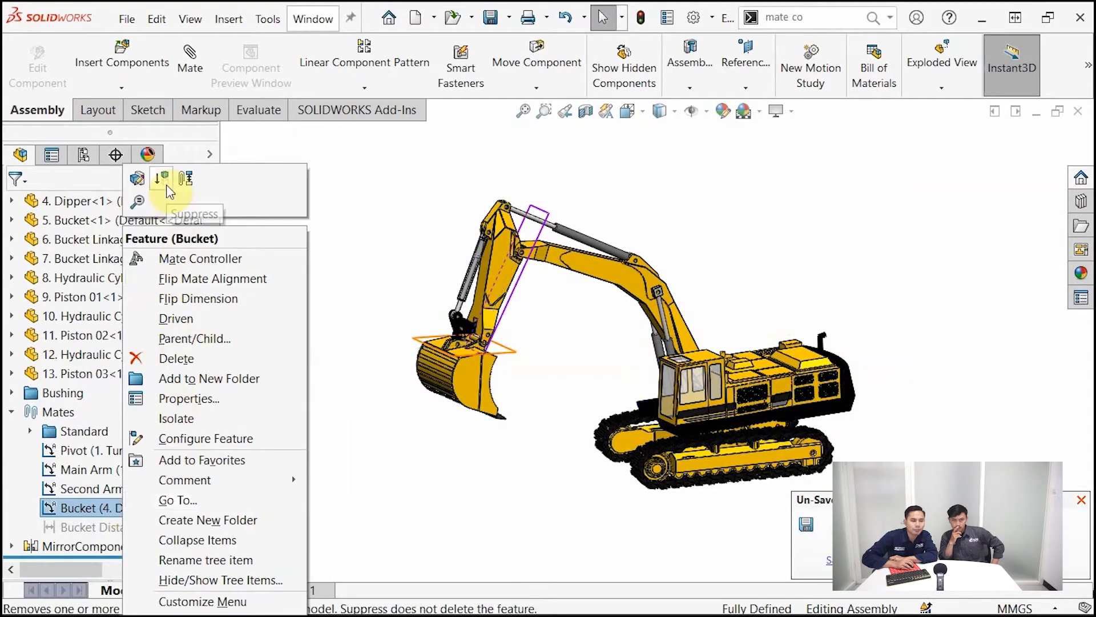
{"action": "left_click", "coordinate": [163, 179]}
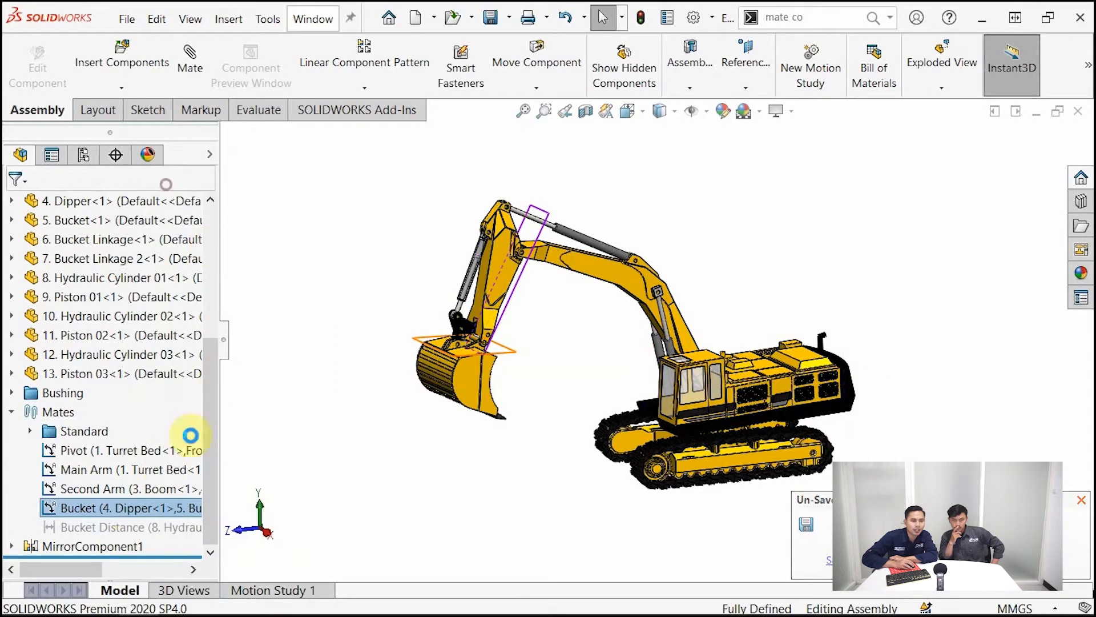
{"action": "right_click", "coordinate": [137, 527]}
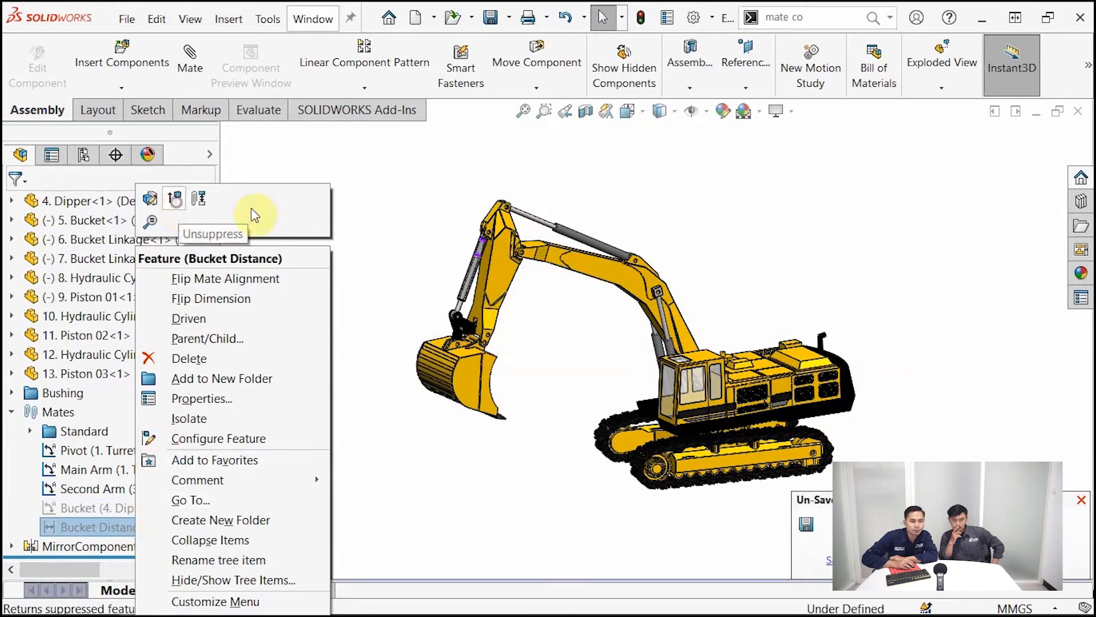
{"action": "left_click", "coordinate": [174, 198]}
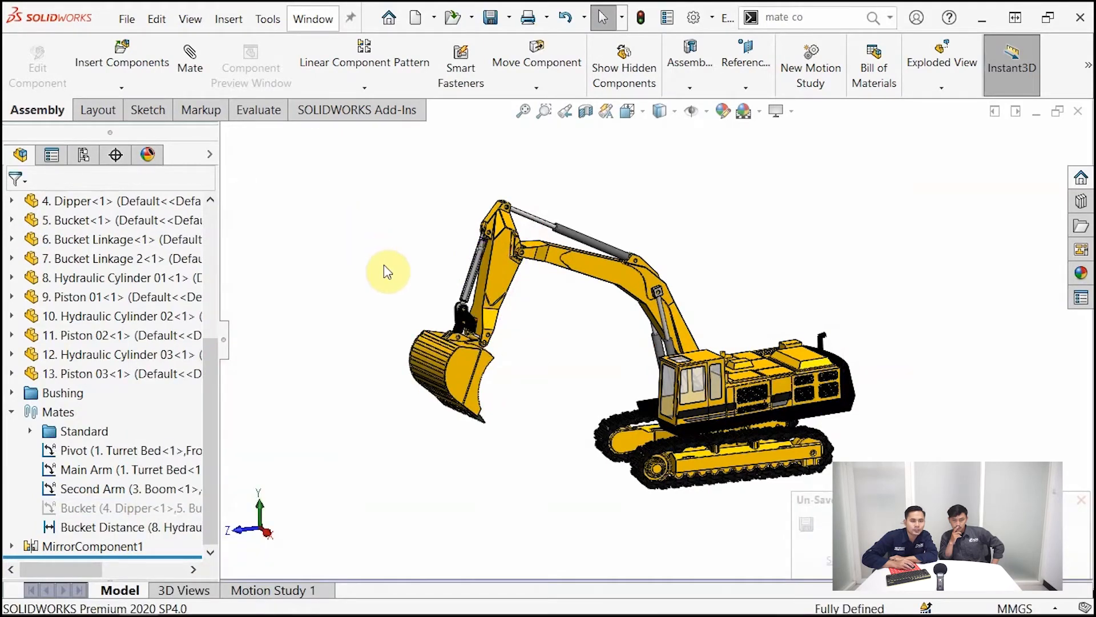
Set the Bucket Distance mate between Hydraulic Cylinder 01 and Piston 01 to 195 mm
{"action": "scroll", "coordinate": [567, 282], "scroll_direction": "down", "scroll_amount": 5}
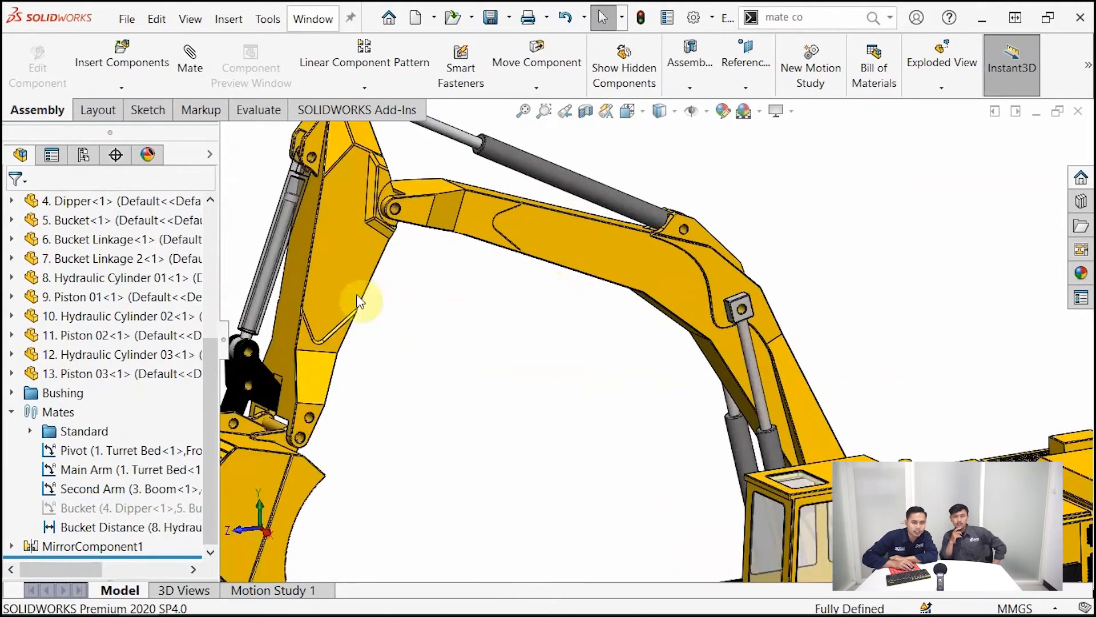
{"action": "scroll", "coordinate": [259, 221], "scroll_direction": "up", "scroll_amount": 5}
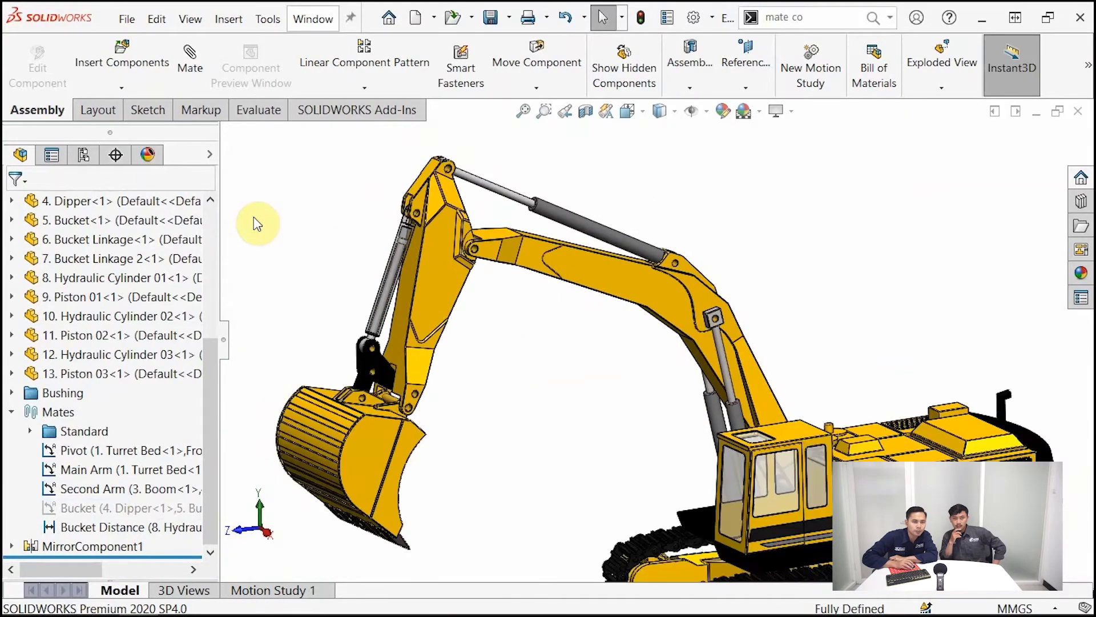
{"action": "scroll", "coordinate": [425, 251], "scroll_direction": "down", "scroll_amount": 3}
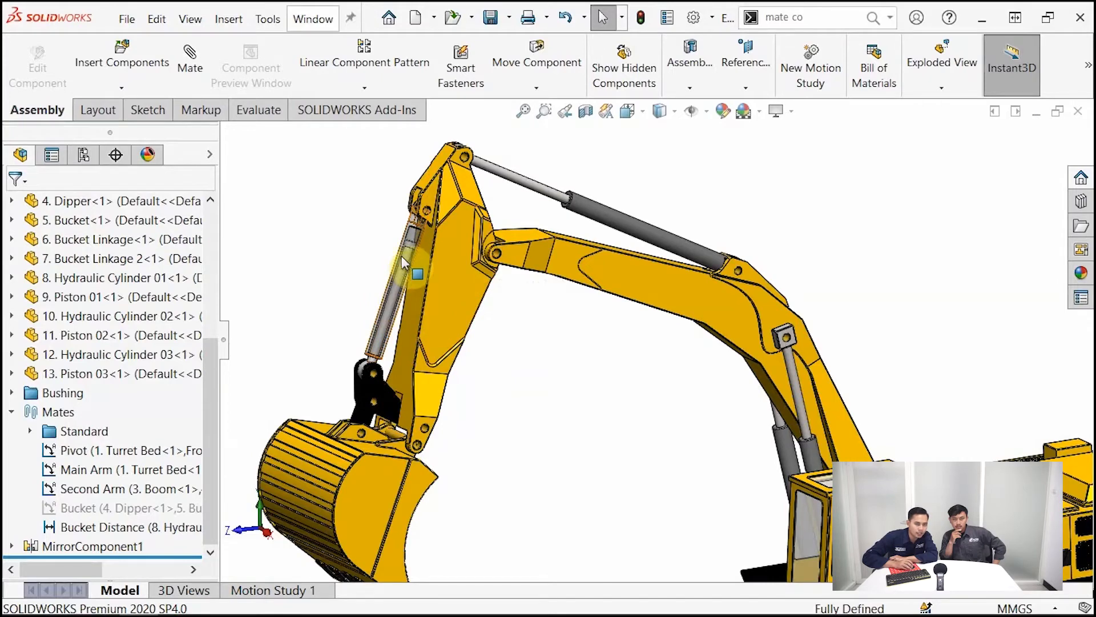
{"action": "left_click", "coordinate": [151, 527]}
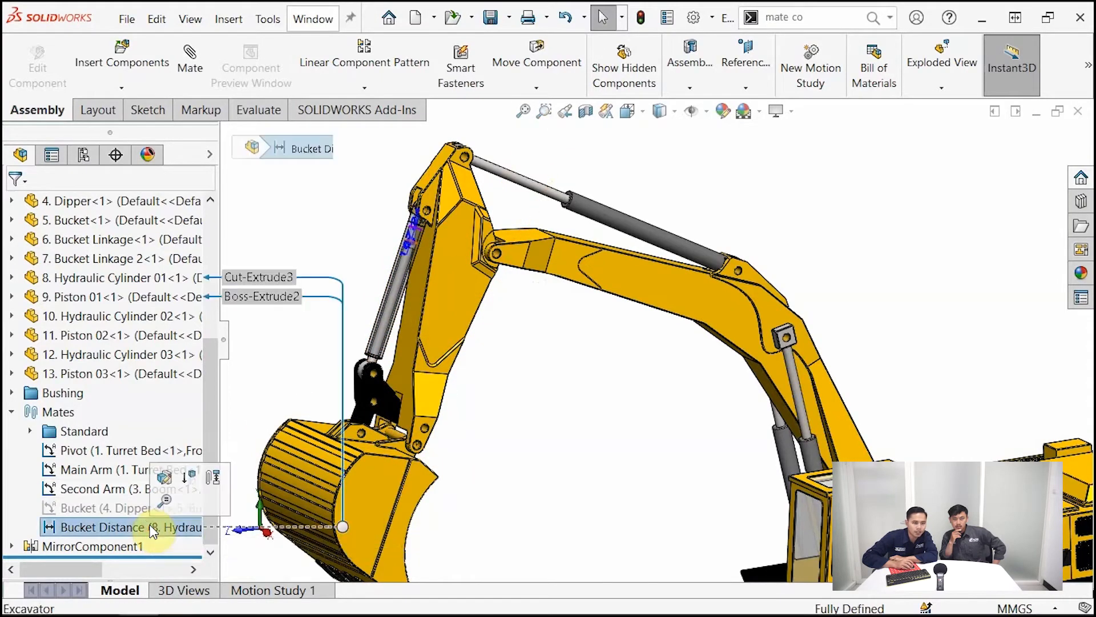
{"action": "left_click", "coordinate": [284, 224]}
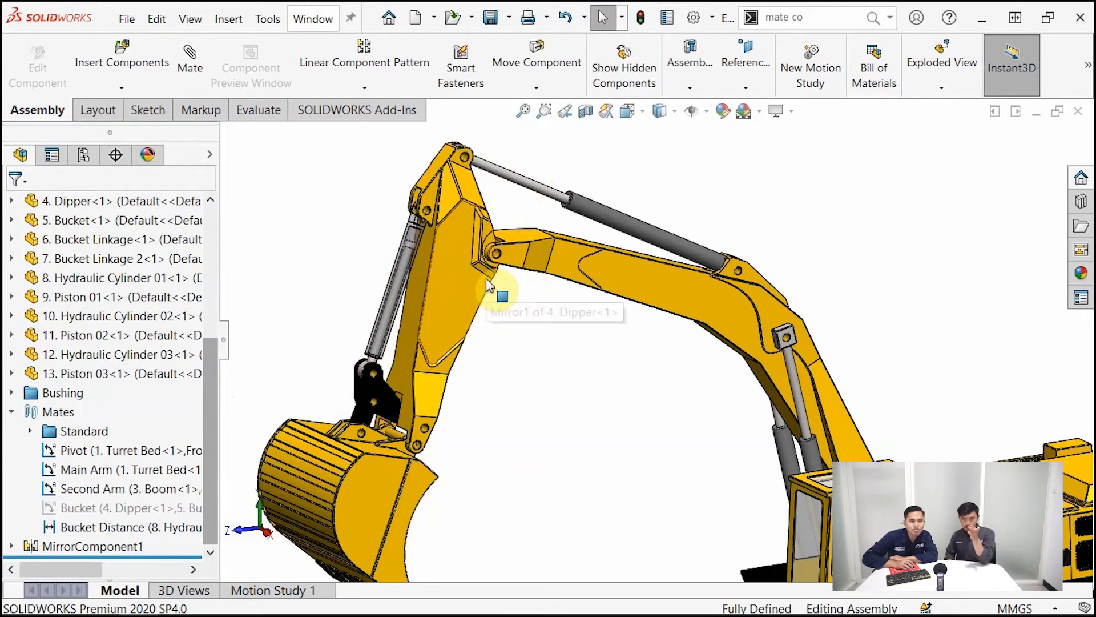
{"action": "right_click", "coordinate": [156, 527]}
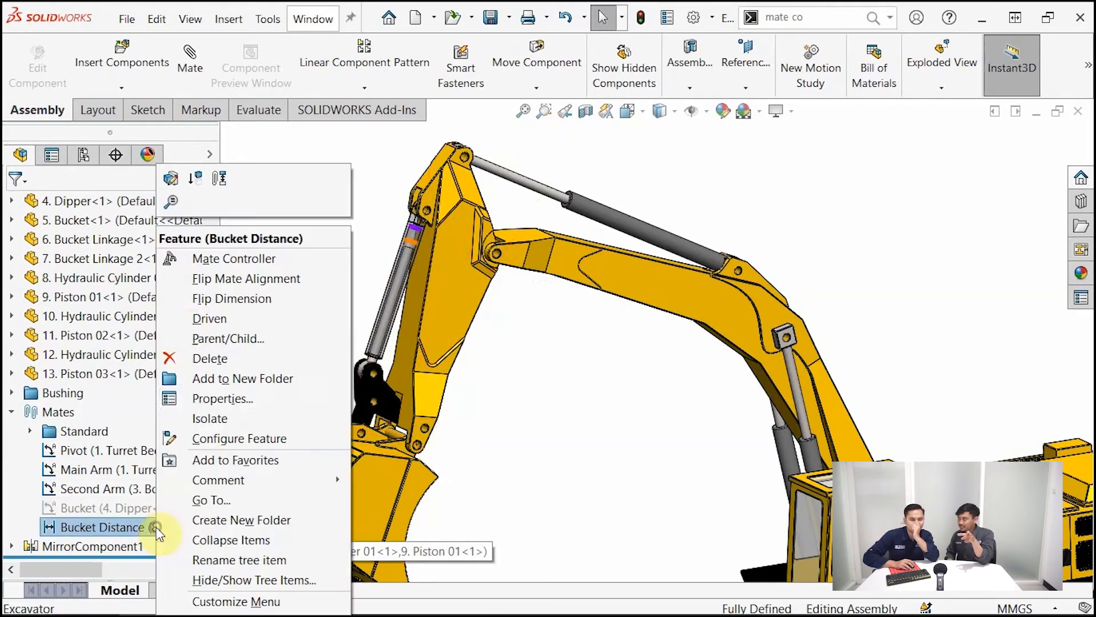
{"action": "left_click", "coordinate": [172, 188]}
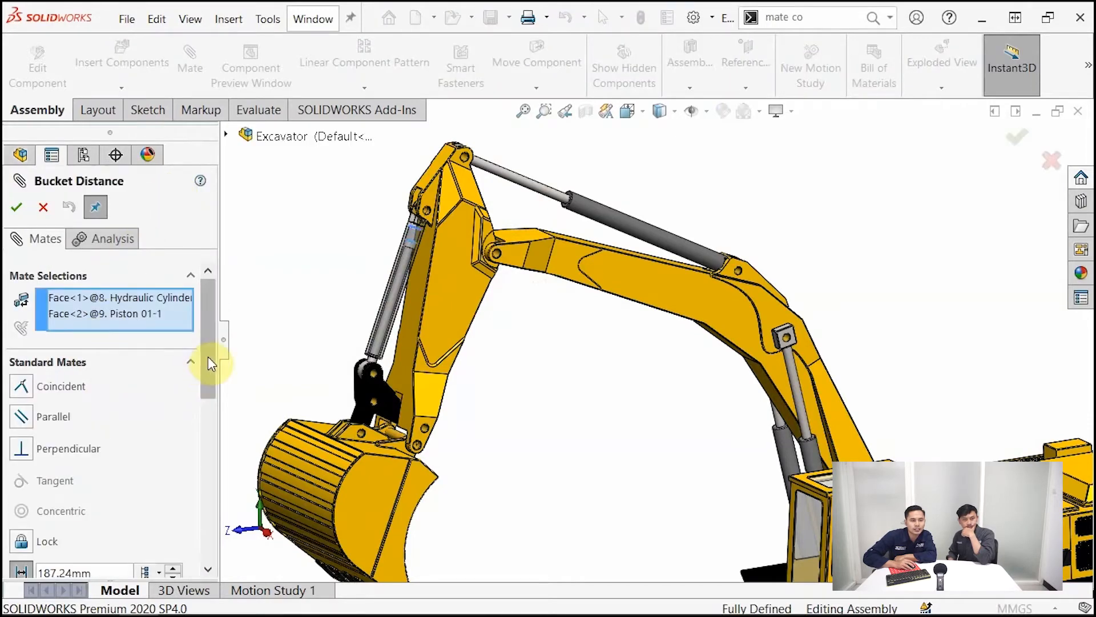
{"action": "left_click_drag", "start_coordinate": [210, 363], "coordinate": [206, 428]}
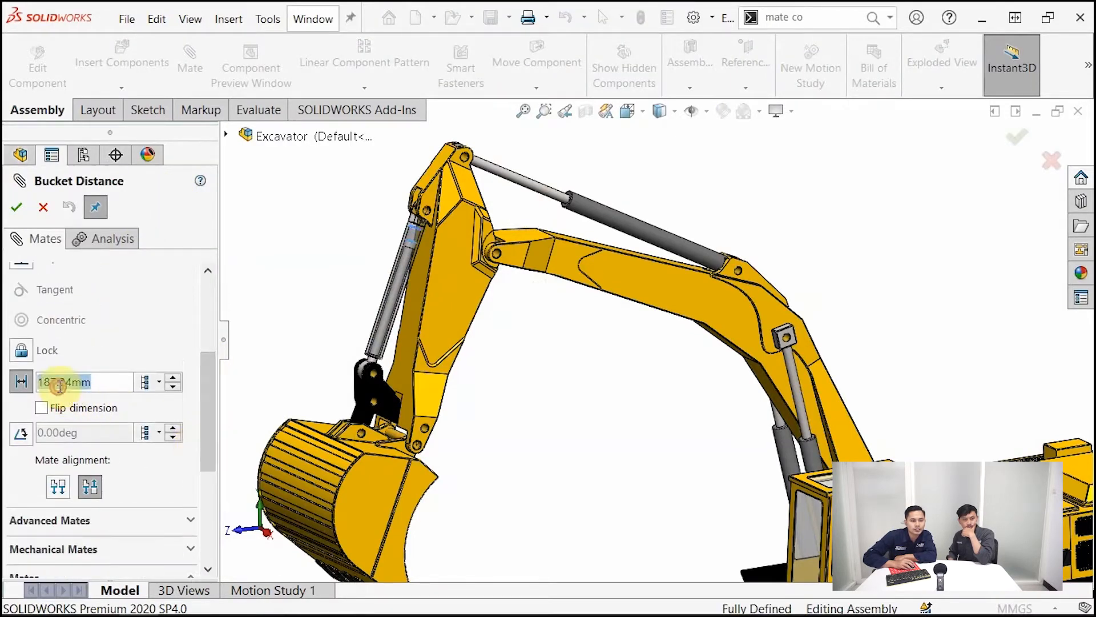
{"action": "type", "text": "195"}
{"action": "key", "text": "Return"}
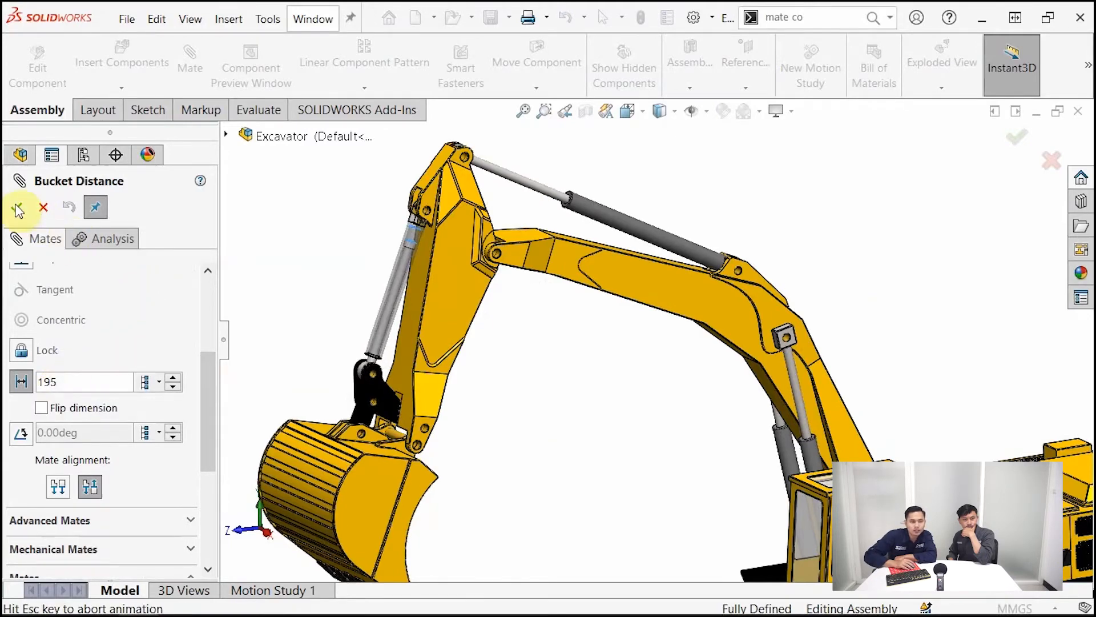
{"action": "left_click", "coordinate": [17, 209]}
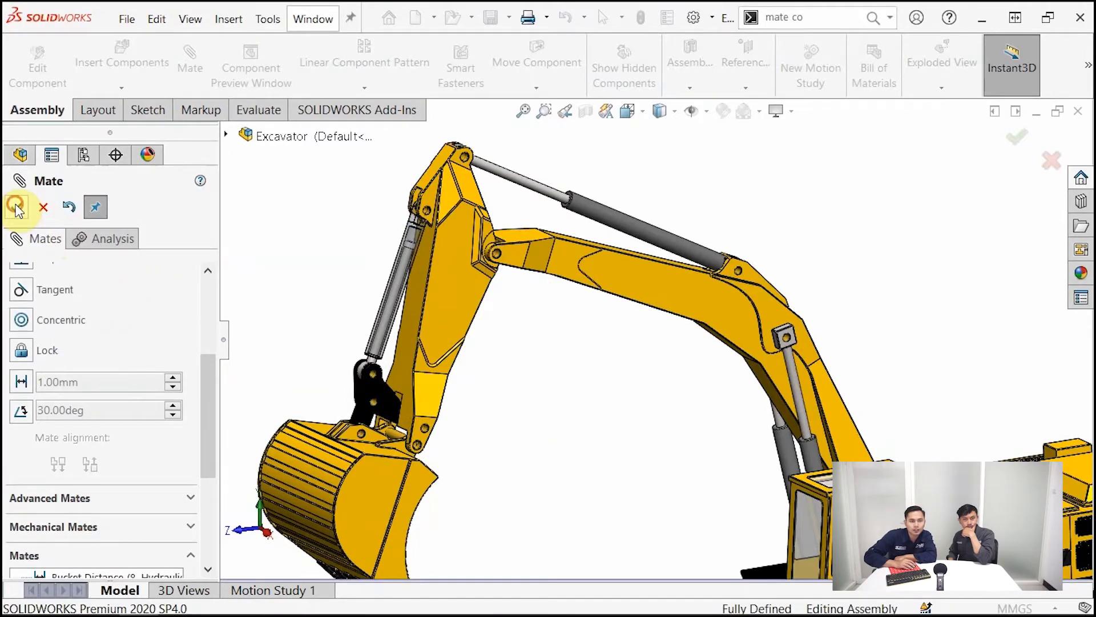
{"action": "left_click", "coordinate": [17, 208]}
Try a value of 220 mm for the Bucket Distance mate and discard the edit
{"action": "left_click", "coordinate": [152, 526]}
{"action": "left_click", "coordinate": [174, 485]}
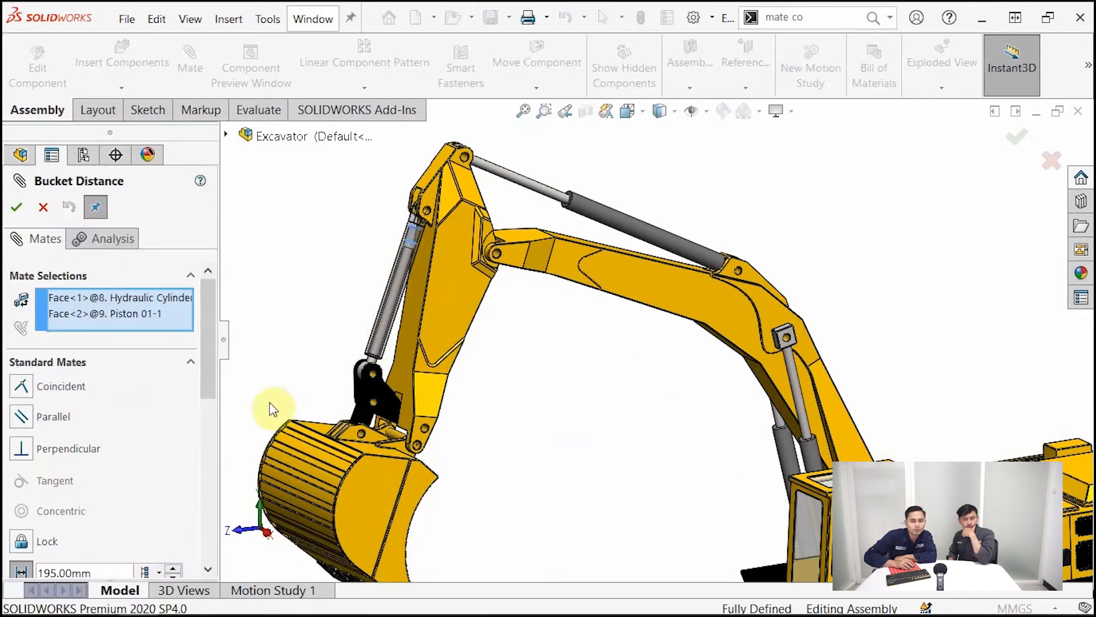
{"action": "scroll", "coordinate": [173, 485], "scroll_direction": "down", "scroll_amount": 3}
{"action": "double_click", "coordinate": [68, 447]}
{"action": "type", "text": "220"}
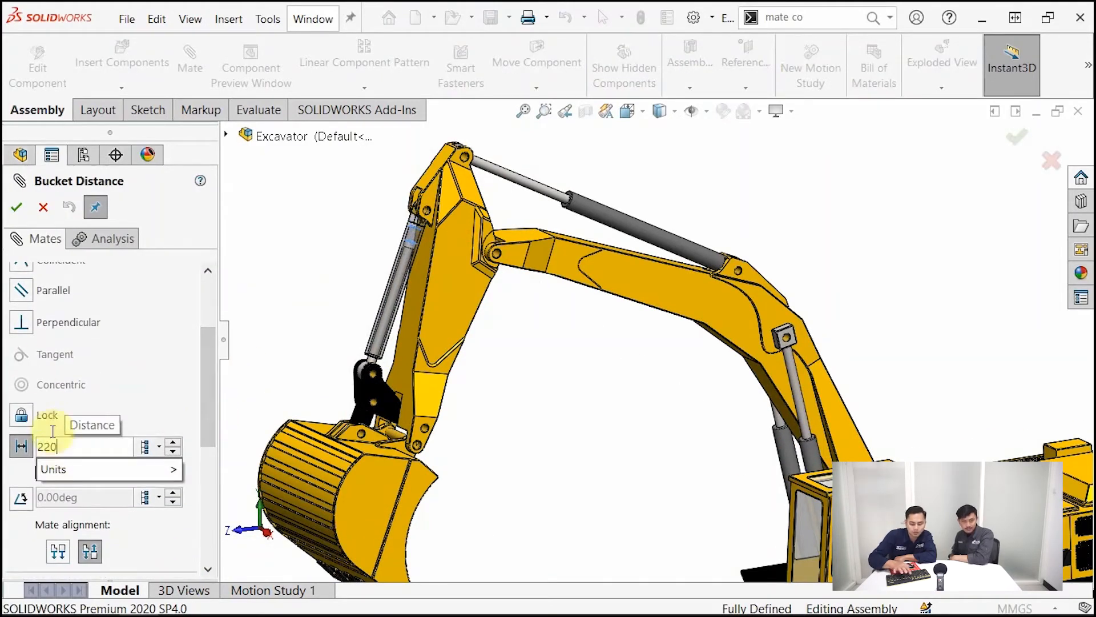
{"action": "key", "text": "Return"}
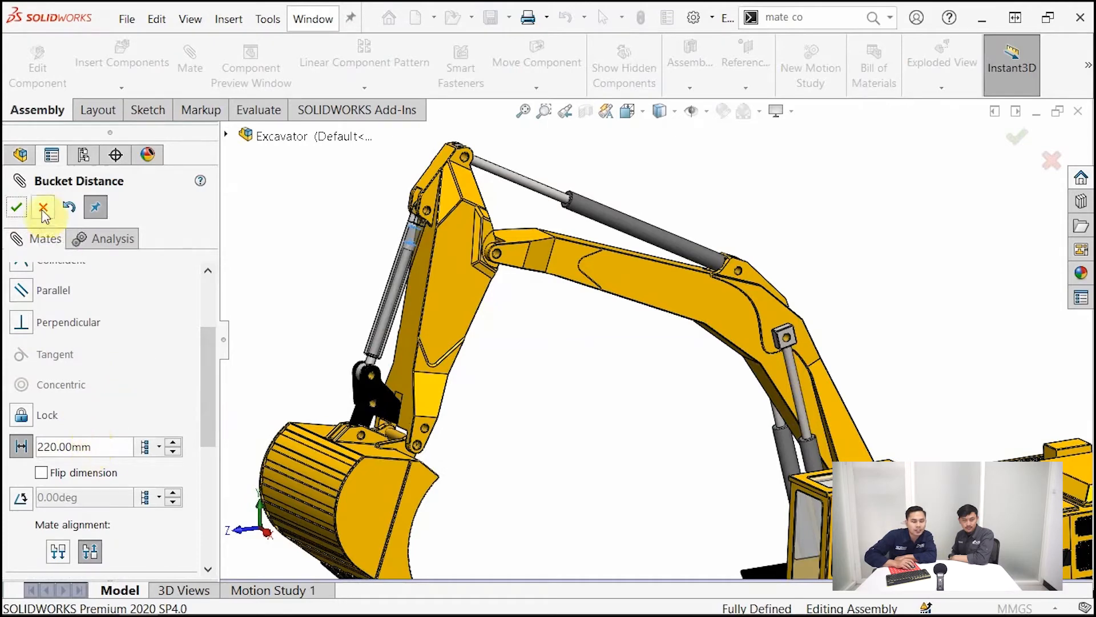
{"action": "left_click", "coordinate": [41, 205]}
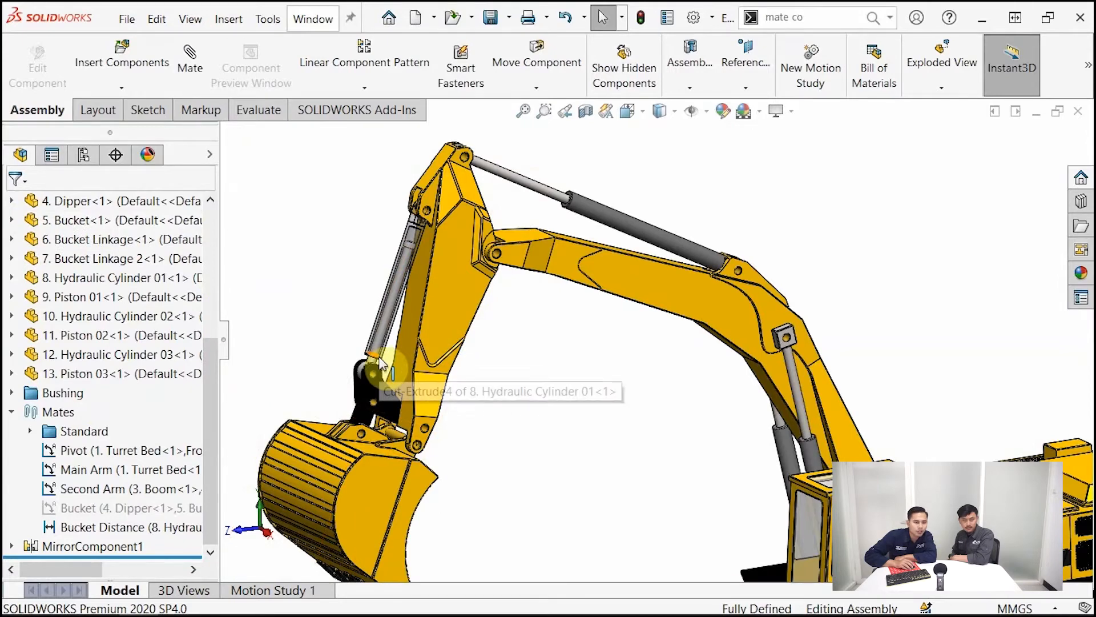
Review the active Pivot, Main Arm, Second Arm and Bucket Distance mates on the whole excavator
{"action": "left_click", "coordinate": [157, 528]}
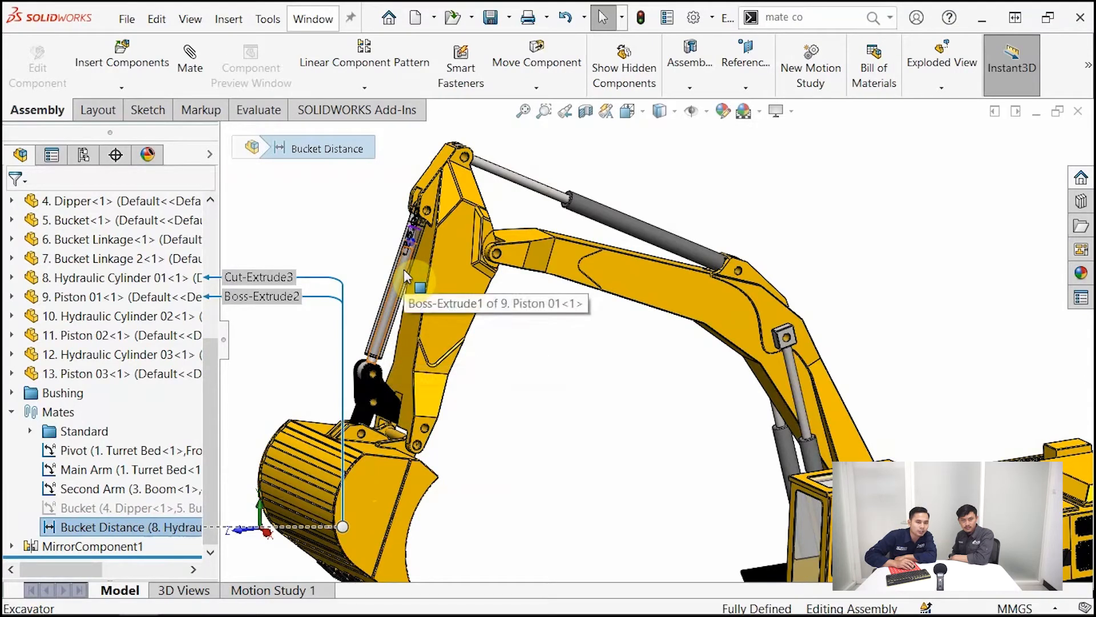
{"action": "left_click", "coordinate": [335, 230]}
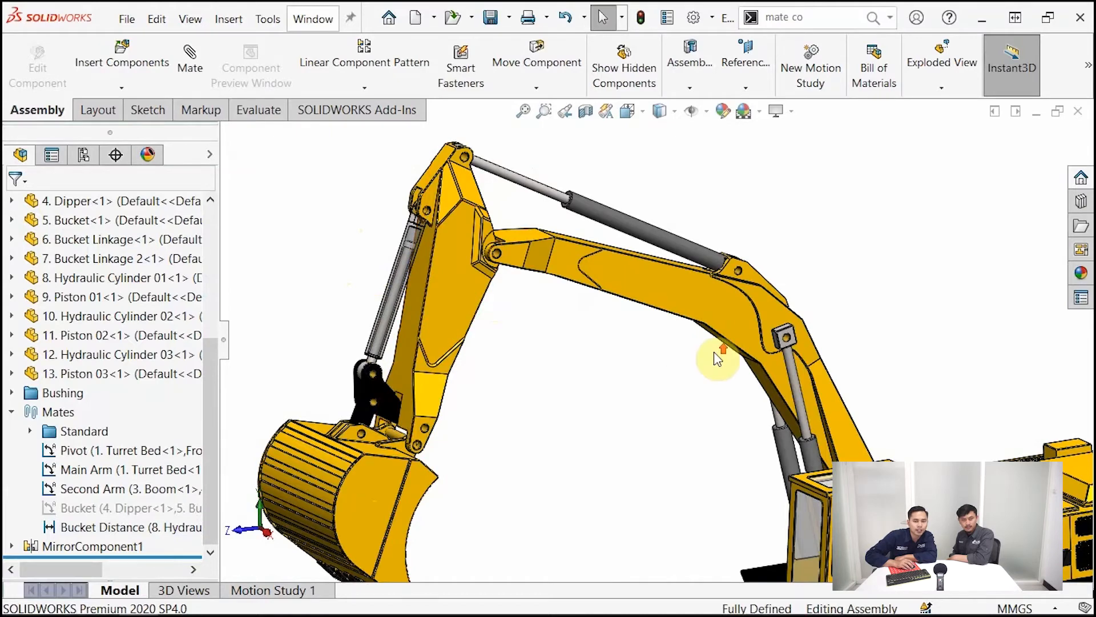
{"action": "scroll", "coordinate": [788, 412], "scroll_direction": "up", "scroll_amount": 6}
{"action": "scroll", "coordinate": [744, 446], "scroll_direction": "down", "scroll_amount": 1}
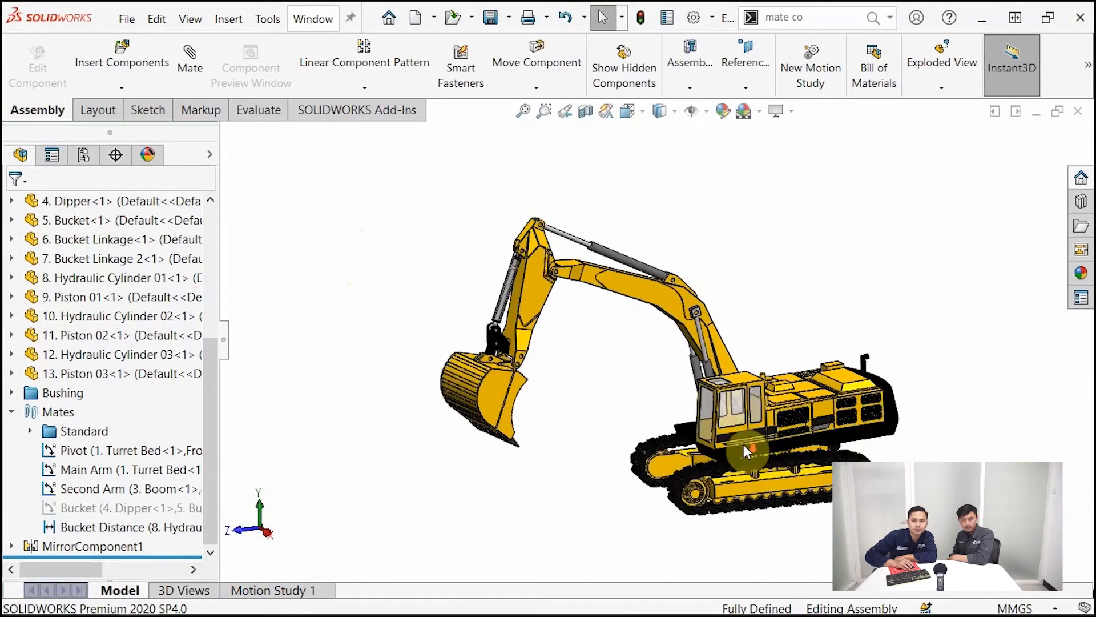
{"action": "left_click", "coordinate": [144, 450]}
{"action": "left_click", "coordinate": [123, 469]}
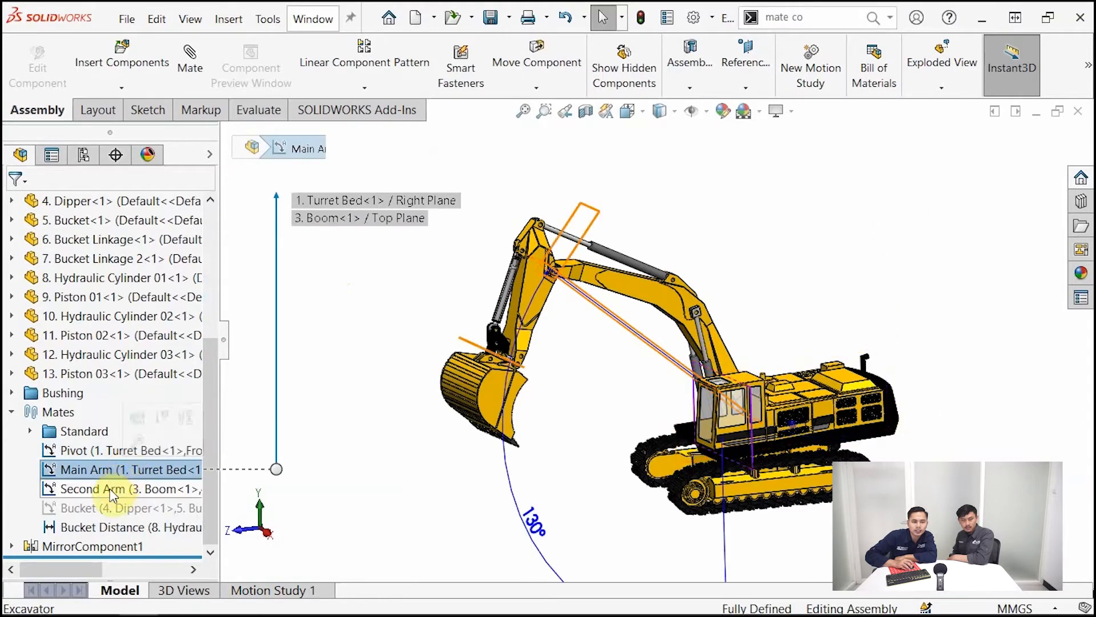
{"action": "left_click", "coordinate": [111, 487]}
{"action": "left_click", "coordinate": [111, 529]}
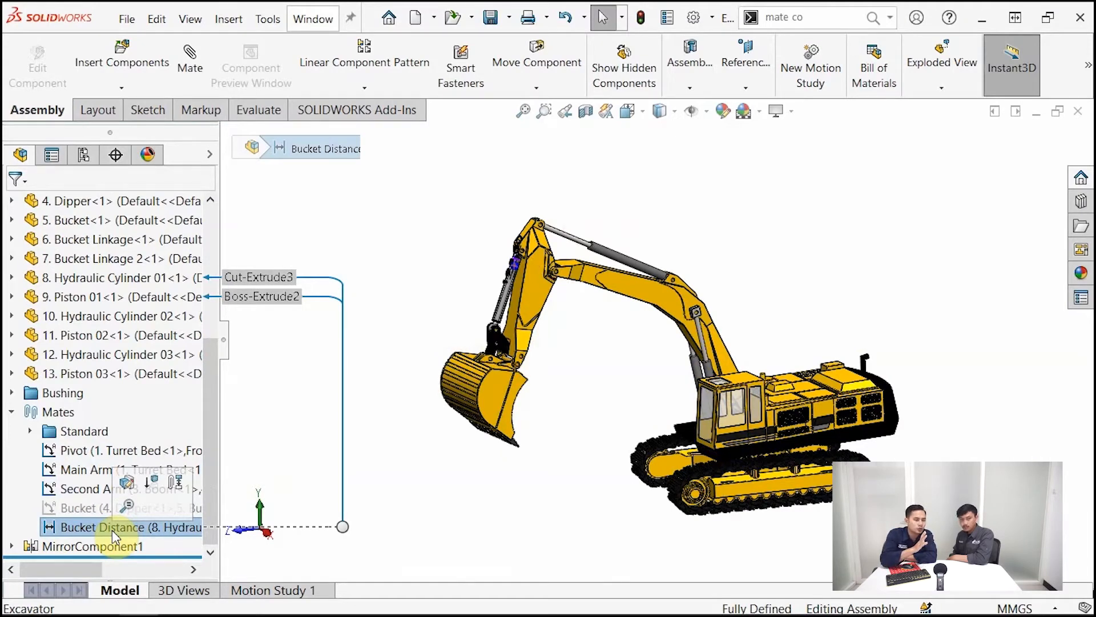
Select the Pivot, Main Arm, Second Arm and Bucket Distance mates together and locate the Mate Controller command
{"action": "left_click", "coordinate": [81, 452]}
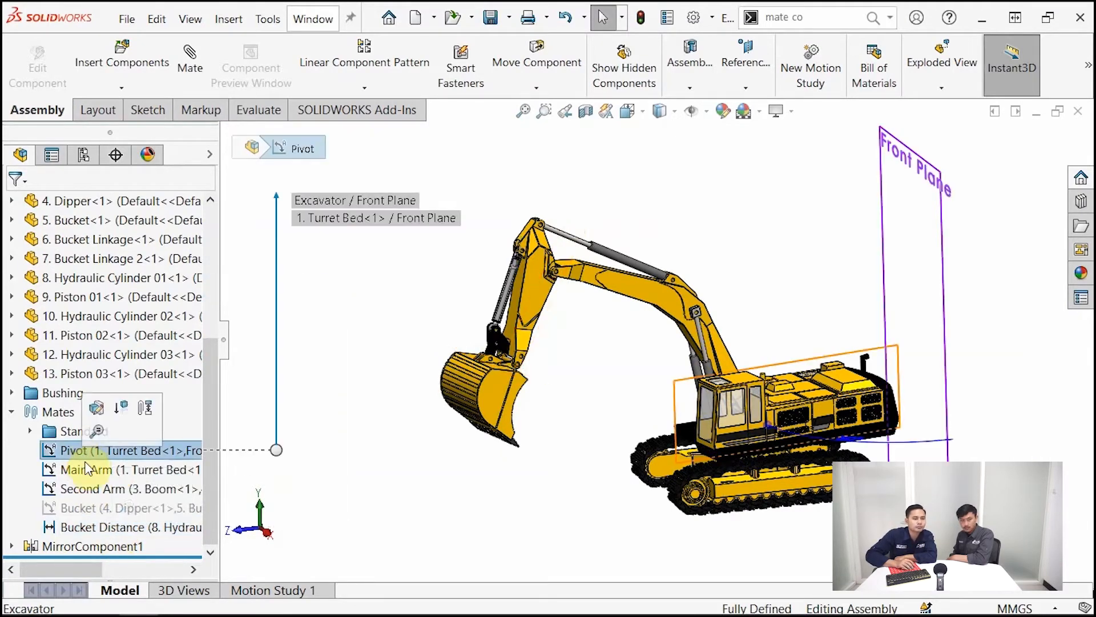
{"action": "left_click", "coordinate": [88, 469], "text": "ctrl"}
{"action": "left_click", "coordinate": [98, 489], "text": "ctrl"}
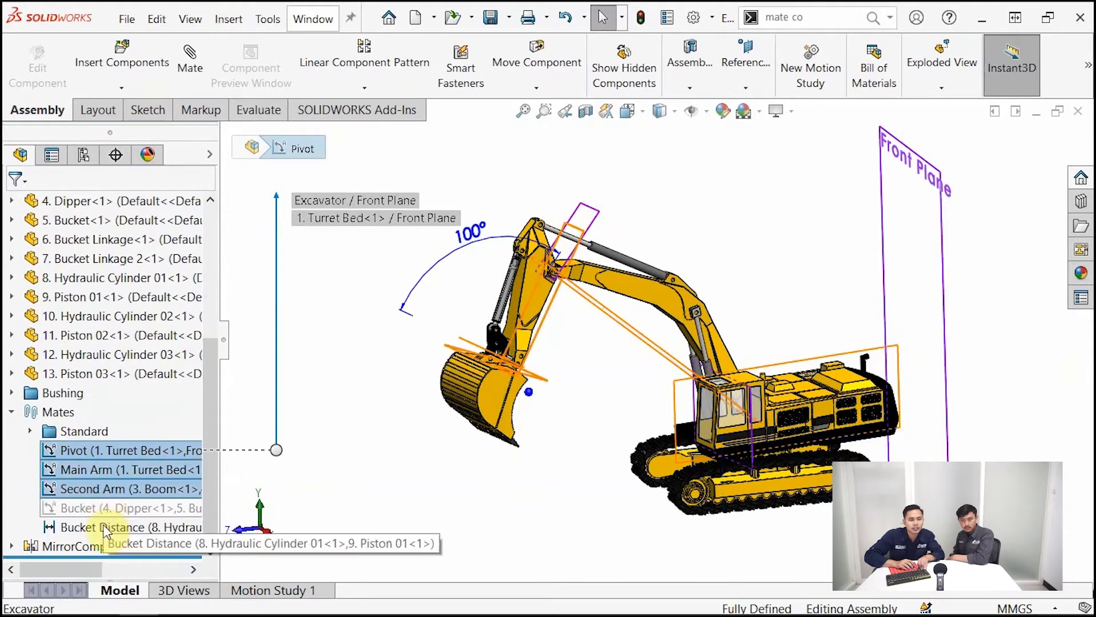
{"action": "left_click", "coordinate": [105, 529], "text": "ctrl"}
{"action": "right_click", "coordinate": [105, 530]}
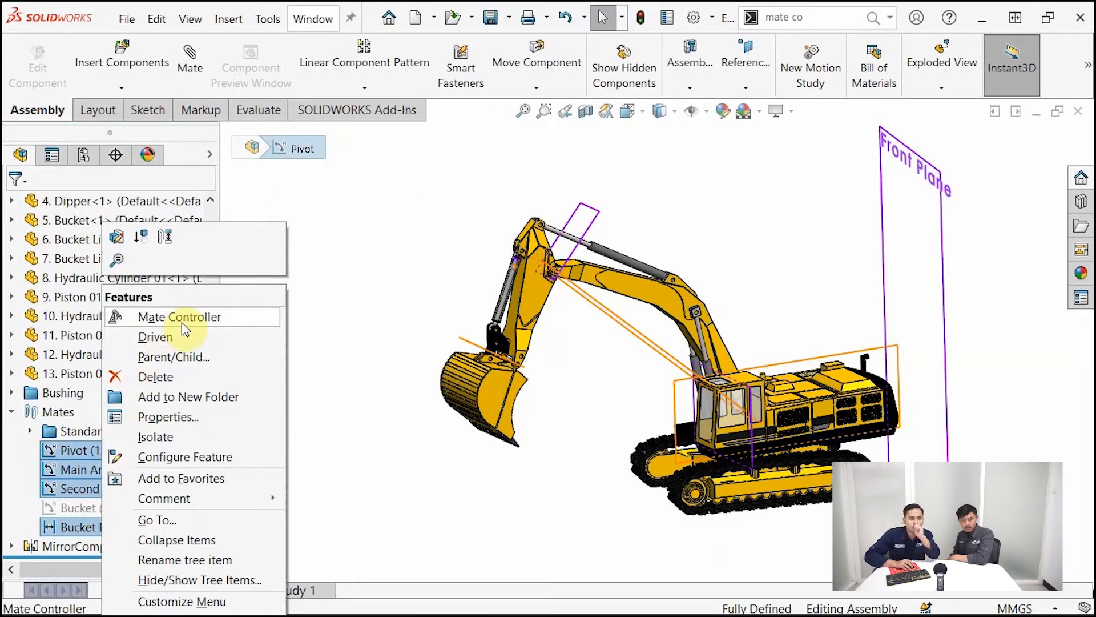
{"action": "left_click", "coordinate": [344, 242]}
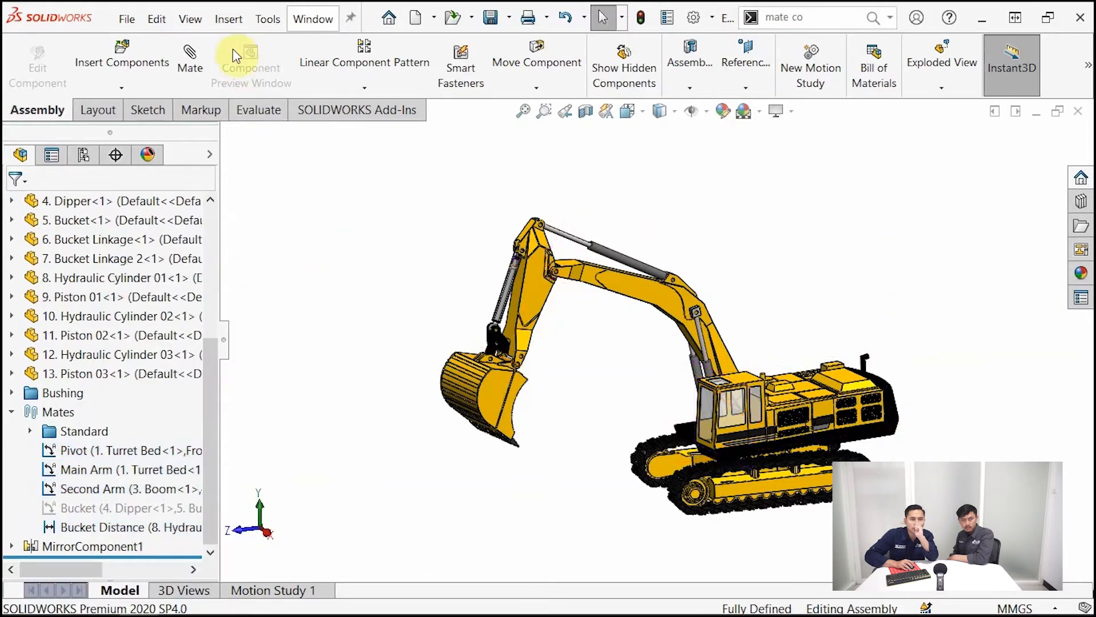
{"action": "left_click", "coordinate": [228, 19]}
{"action": "mouse_move", "coordinate": [268, 19]}
{"action": "mouse_move", "coordinate": [229, 19]}
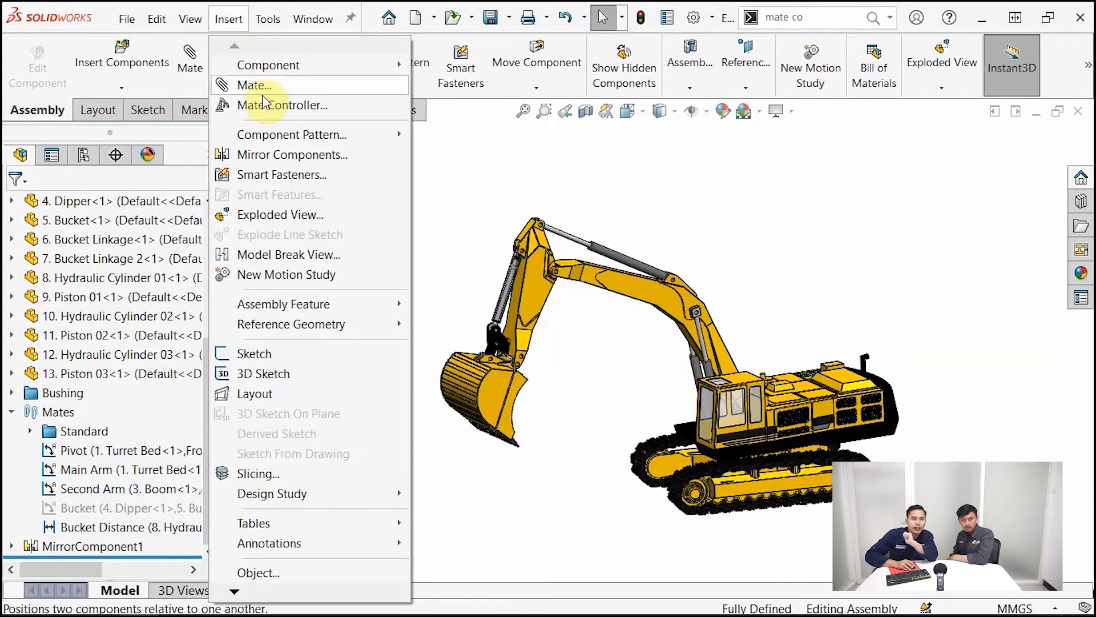
{"action": "left_click", "coordinate": [455, 161]}
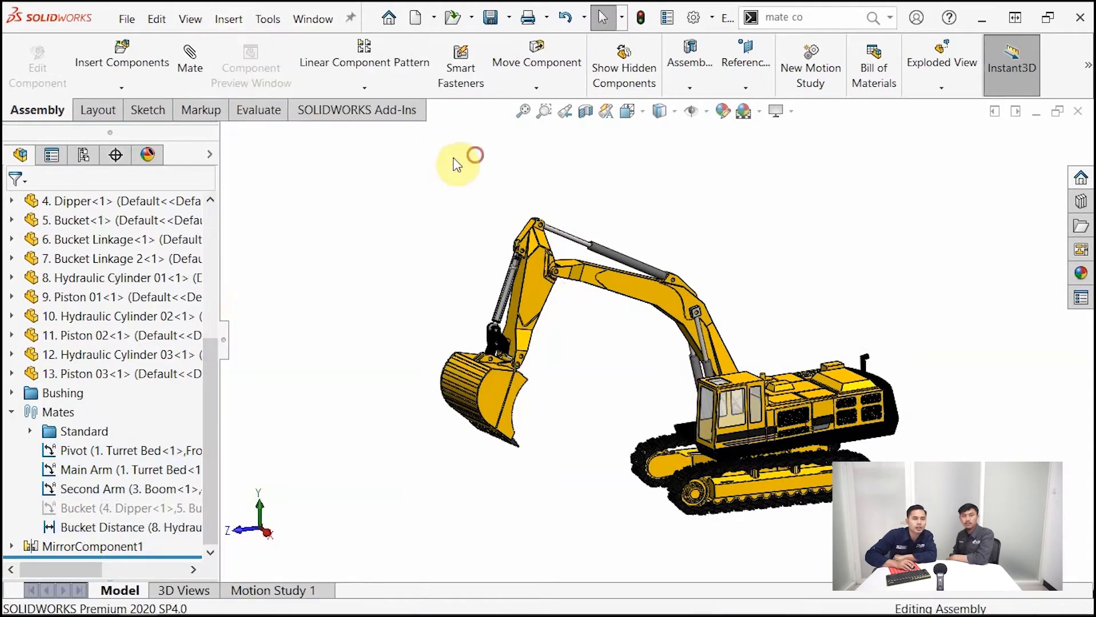
Load the Pivot, Main Arm, Second Arm and Bucket Distance mates into Mate Controller
{"action": "left_click", "coordinate": [96, 450]}
{"action": "left_click", "coordinate": [94, 469], "text": "ctrl"}
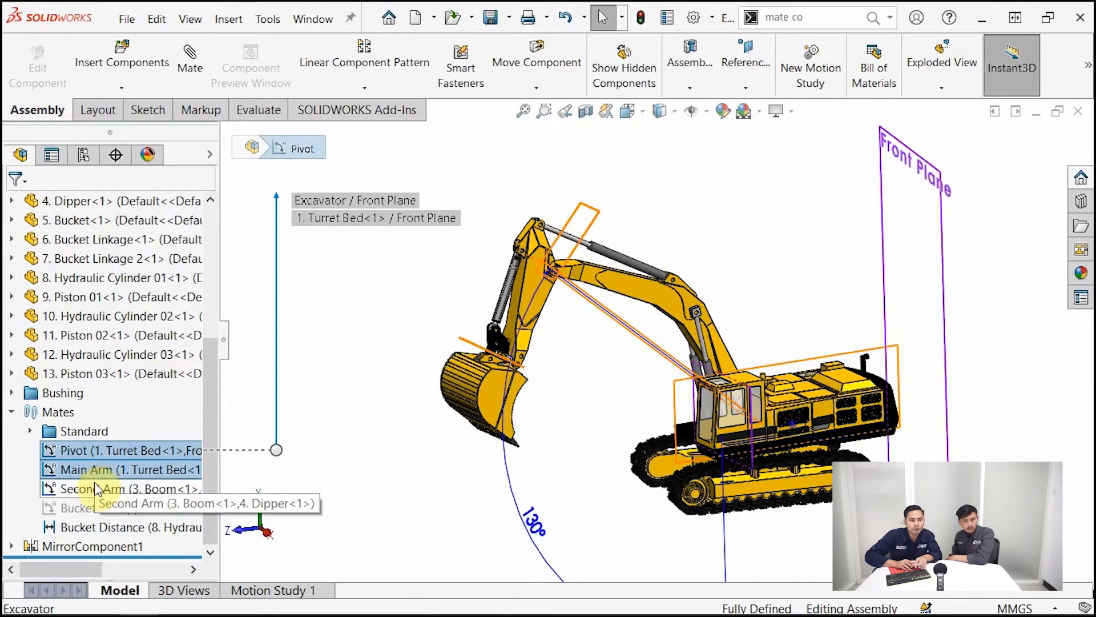
{"action": "left_click", "coordinate": [93, 488], "text": "ctrl"}
{"action": "left_click", "coordinate": [94, 536], "text": "ctrl"}
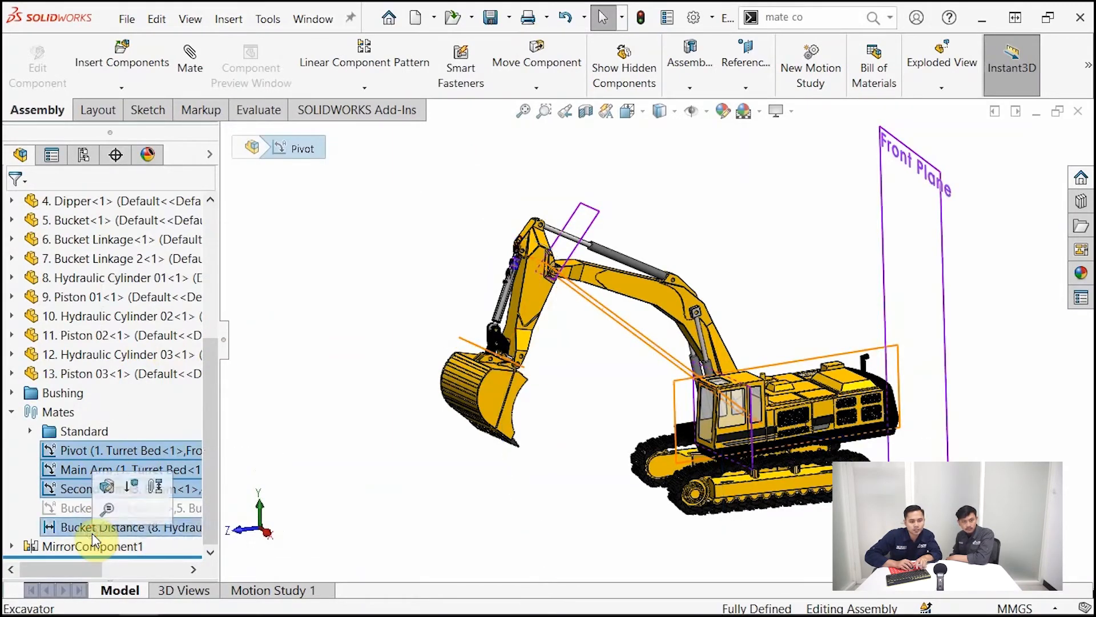
{"action": "right_click", "coordinate": [93, 534]}
{"action": "left_click", "coordinate": [152, 319]}
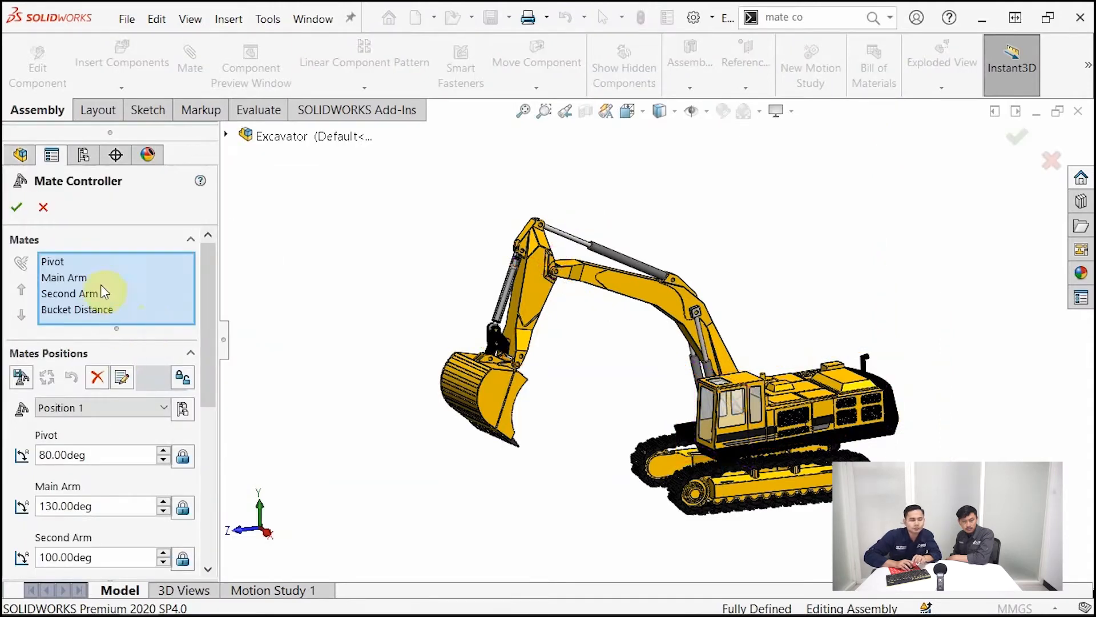
Inspect each mate in the Mate Controller list, checking what it references on the model and its value in Position 1
{"action": "left_click", "coordinate": [54, 261]}
{"action": "left_click", "coordinate": [66, 282]}
{"action": "left_click", "coordinate": [67, 264]}
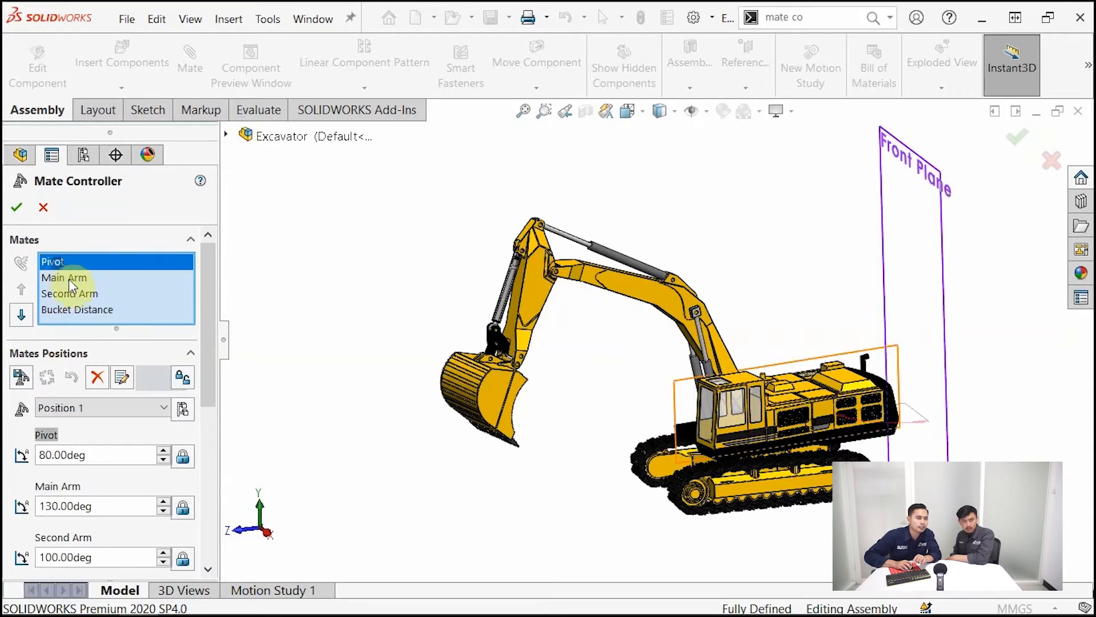
{"action": "left_click", "coordinate": [67, 278]}
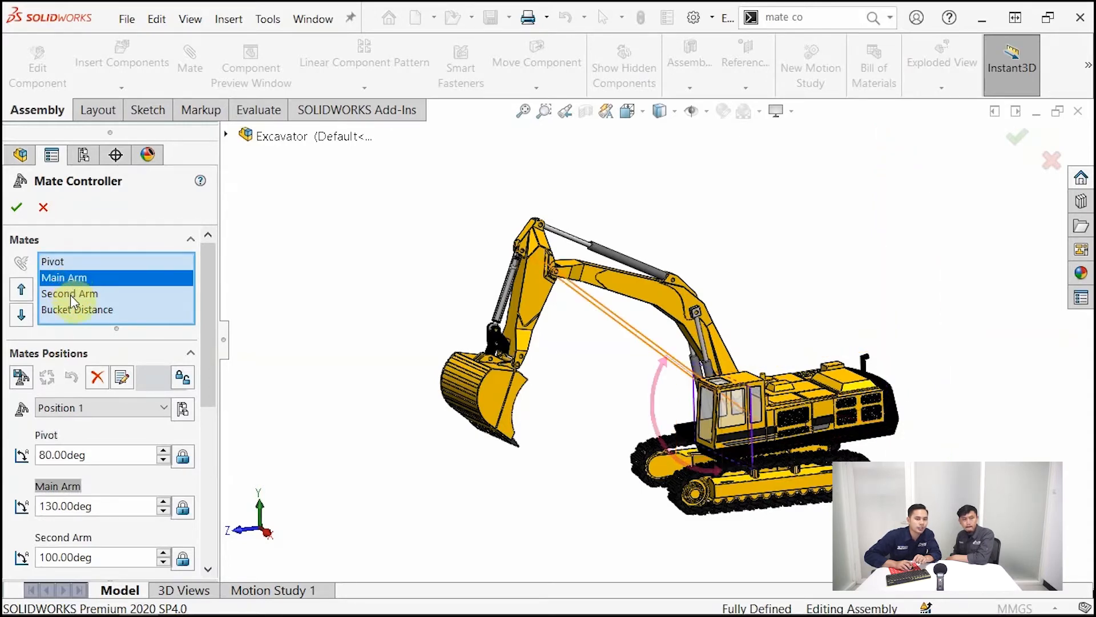
{"action": "left_click", "coordinate": [71, 295]}
{"action": "left_click", "coordinate": [77, 309]}
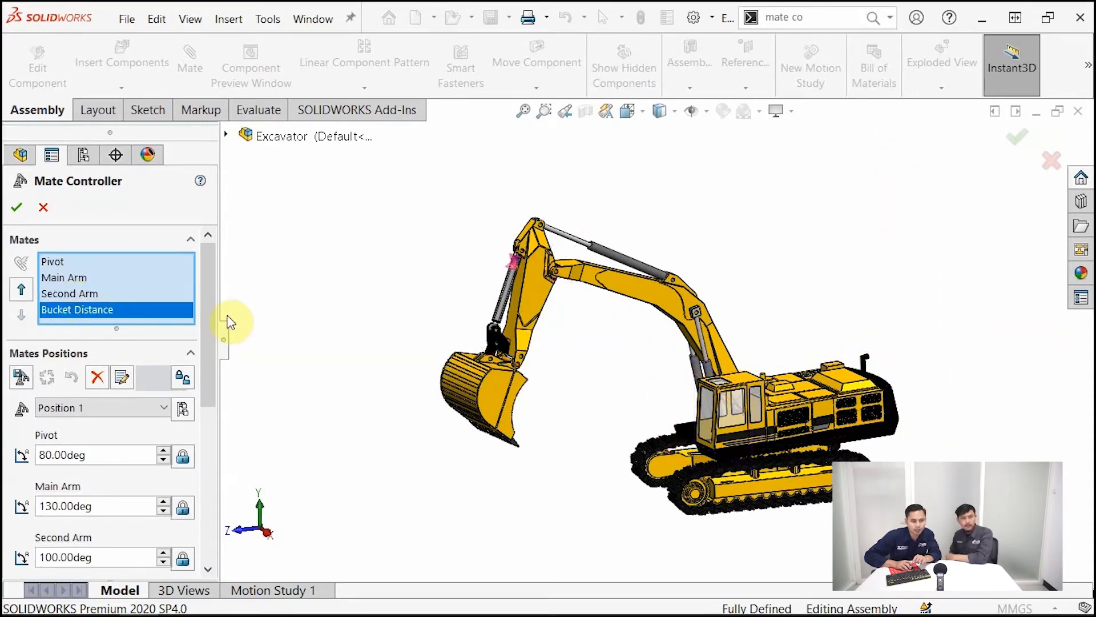
{"action": "left_click_drag", "start_coordinate": [210, 325], "coordinate": [208, 355]}
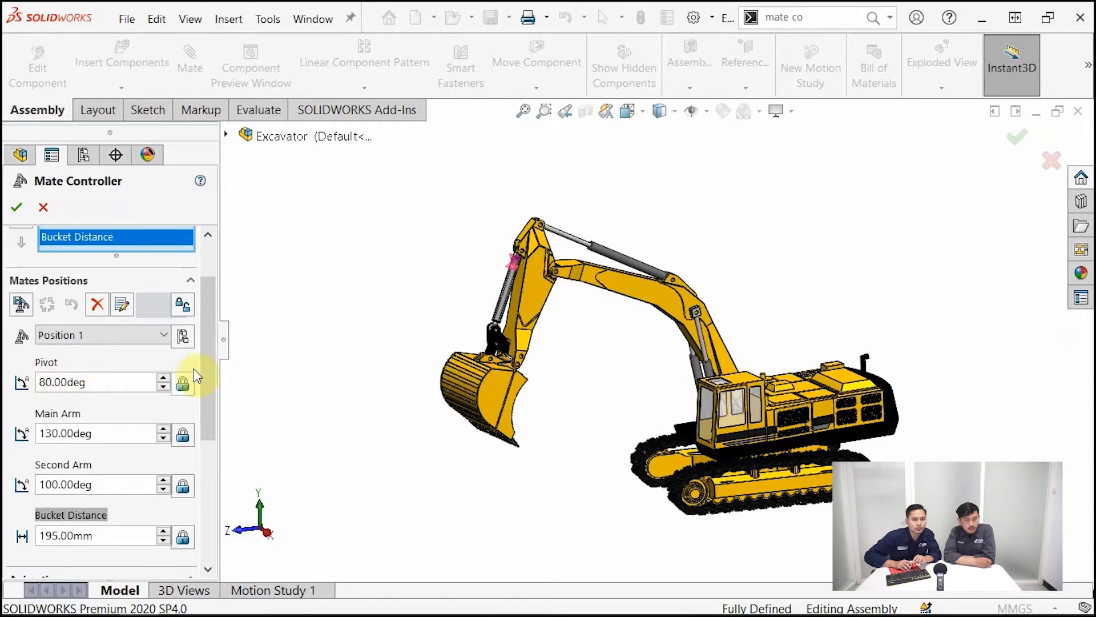
{"action": "left_click_drag", "start_coordinate": [215, 362], "coordinate": [218, 331]}
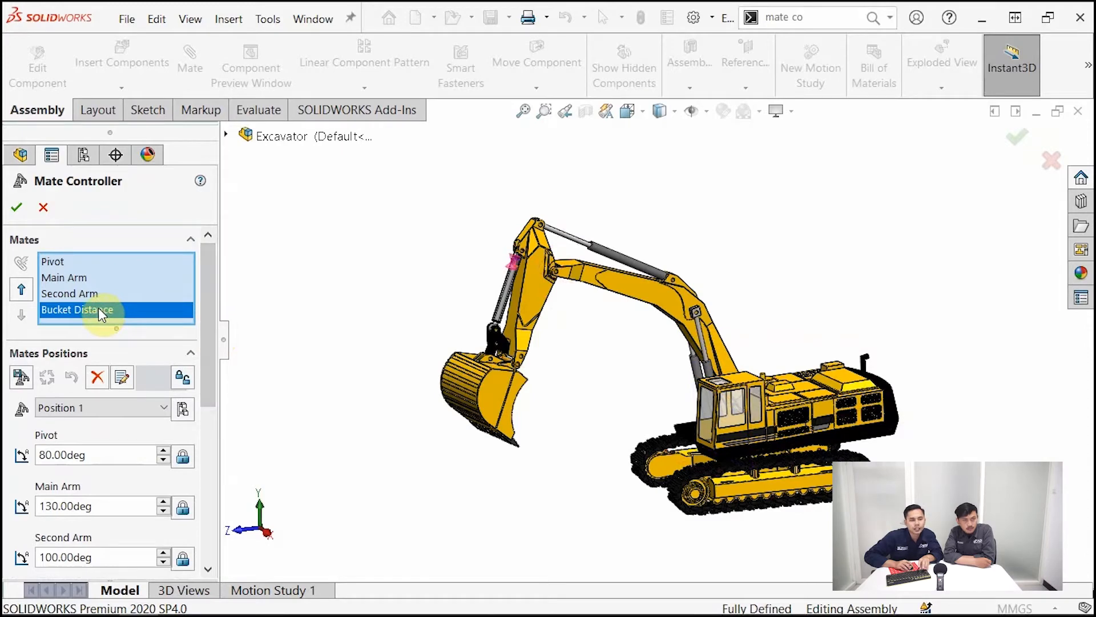
{"action": "left_click_drag", "start_coordinate": [207, 318], "coordinate": [148, 310]}
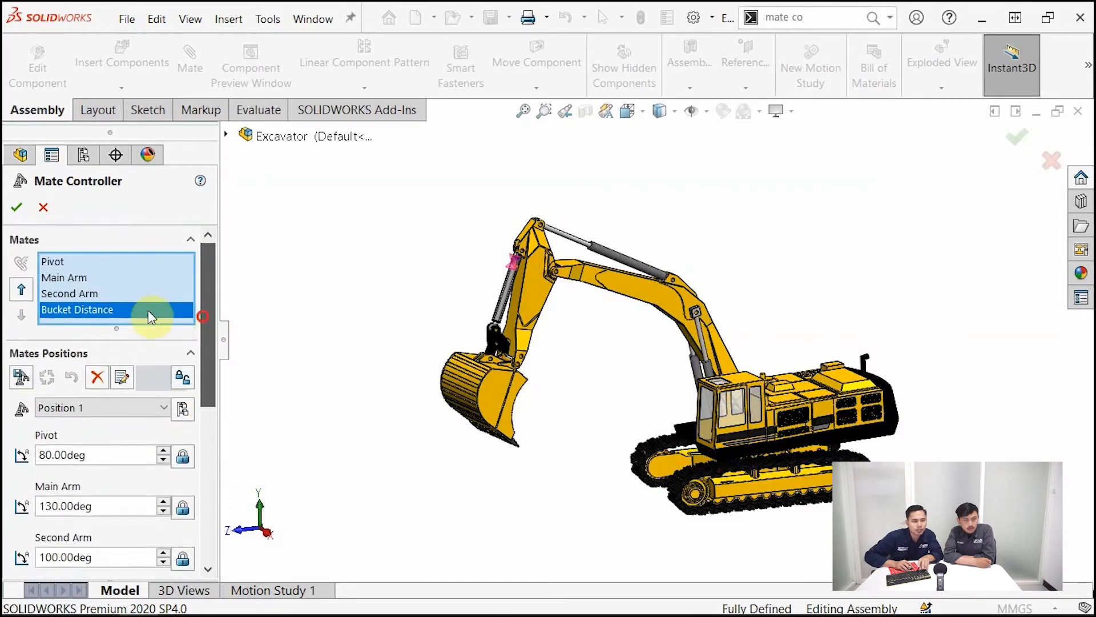
Try moving Bucket Distance up two places in the controller's mate order and return it to the end
{"action": "left_click", "coordinate": [20, 292]}
{"action": "left_click", "coordinate": [21, 293]}
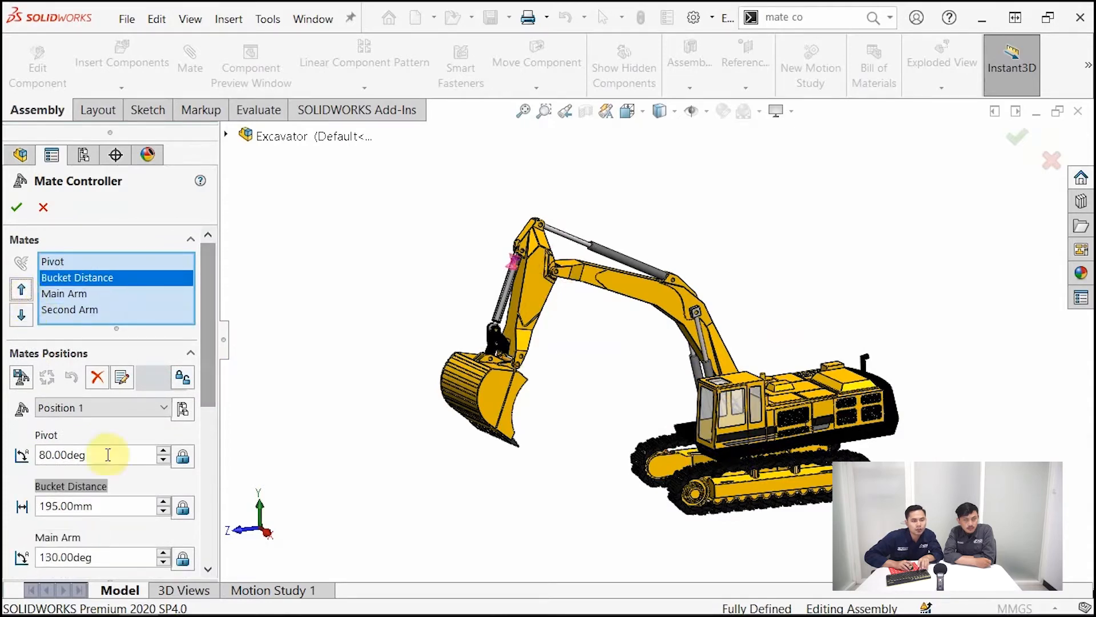
{"action": "left_click", "coordinate": [21, 314]}
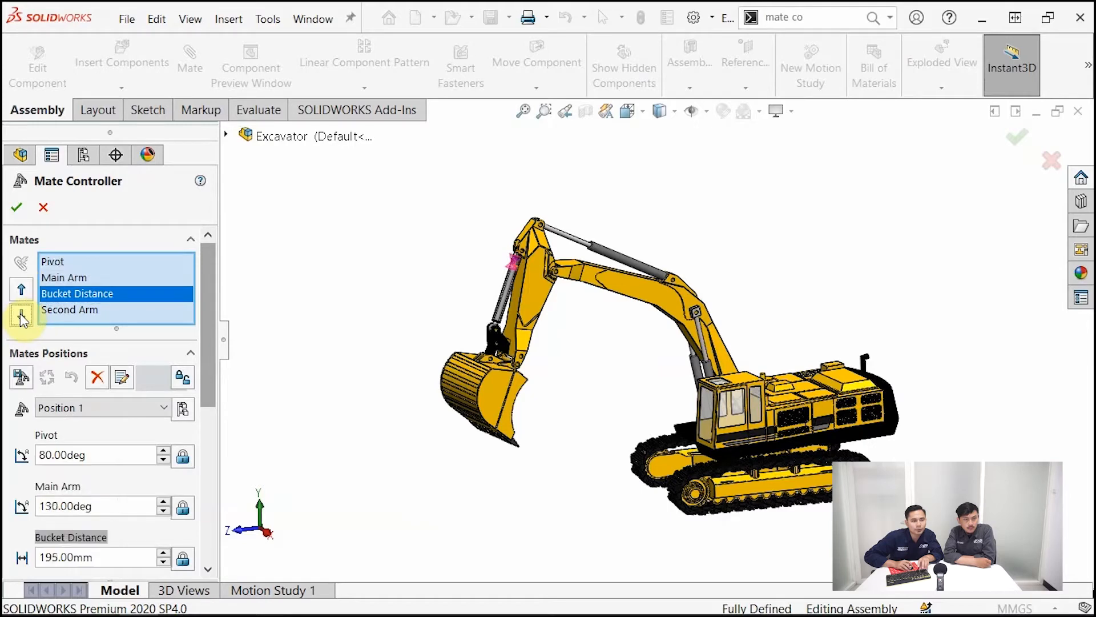
{"action": "left_click", "coordinate": [21, 314]}
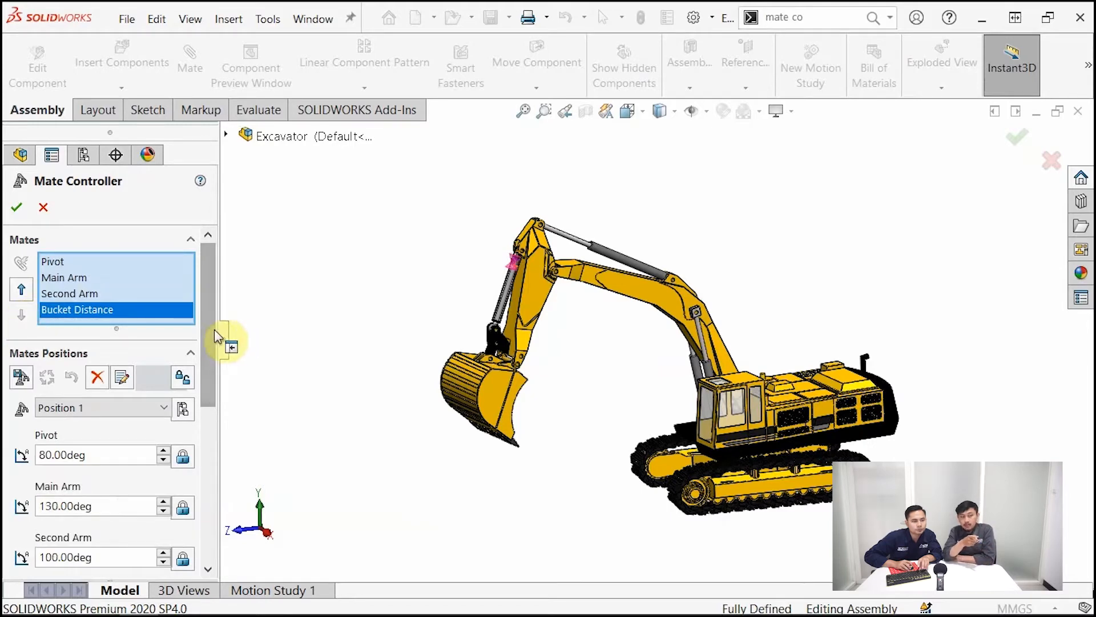
Set the Pivot angle to 120 degrees and store the pose as a new mate position
{"action": "left_click_drag", "start_coordinate": [212, 335], "coordinate": [208, 400]}
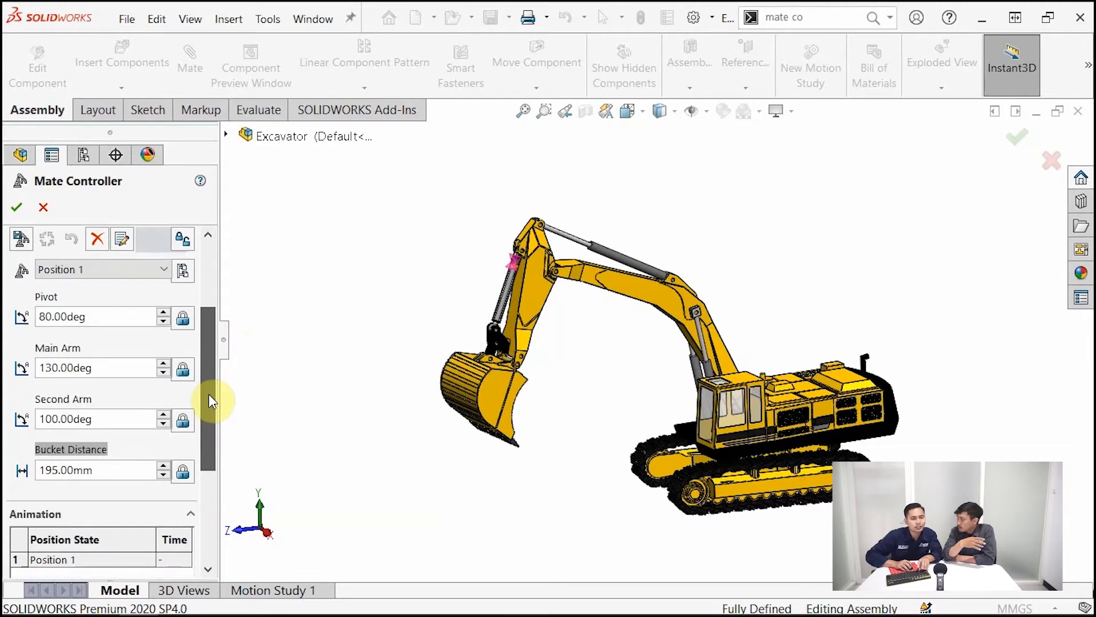
{"action": "left_click_drag", "start_coordinate": [211, 399], "coordinate": [221, 372]}
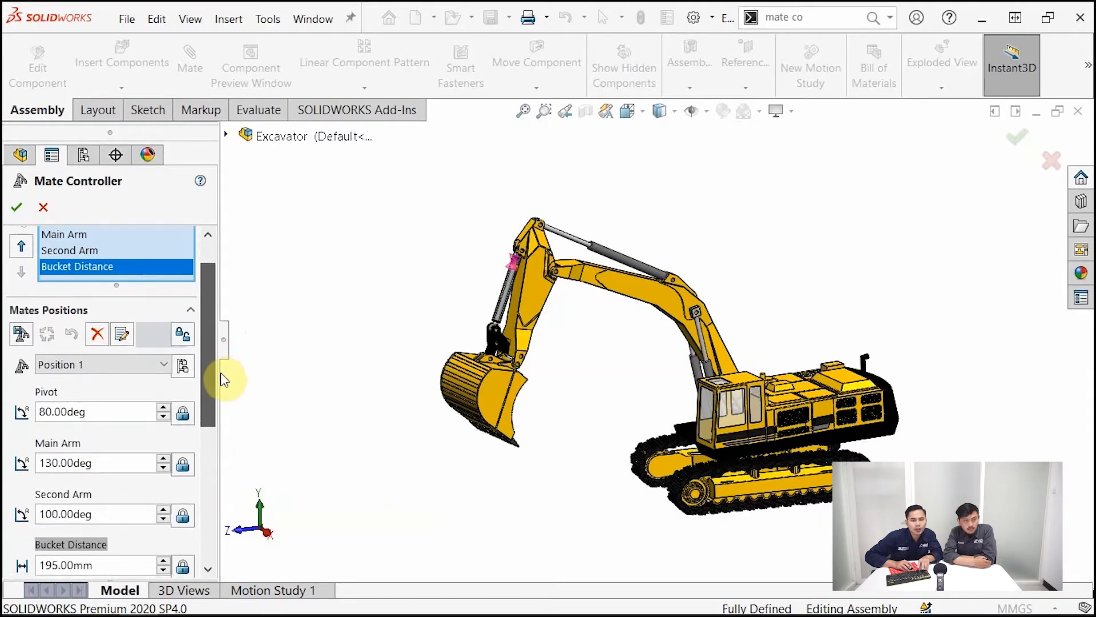
{"action": "left_click", "coordinate": [62, 410]}
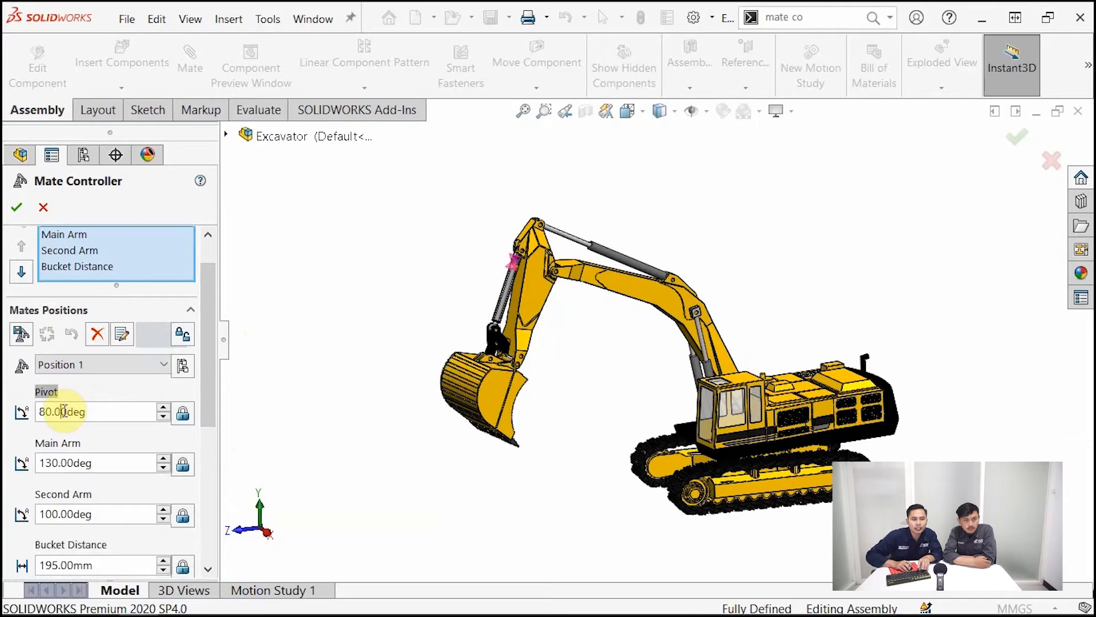
{"action": "double_click", "coordinate": [63, 411]}
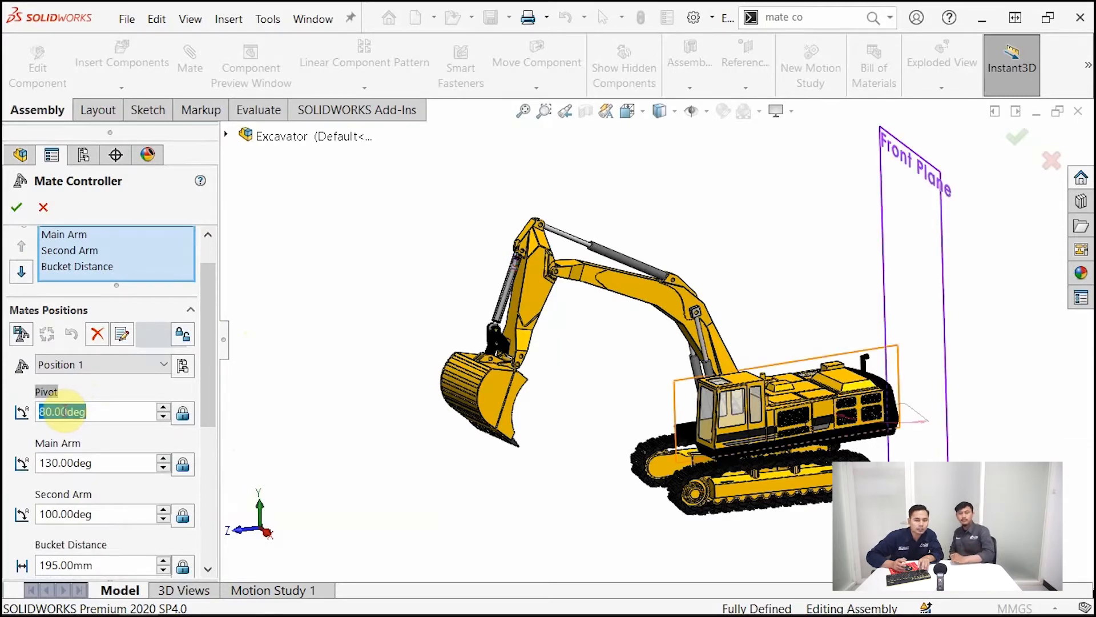
{"action": "type", "text": "1"}
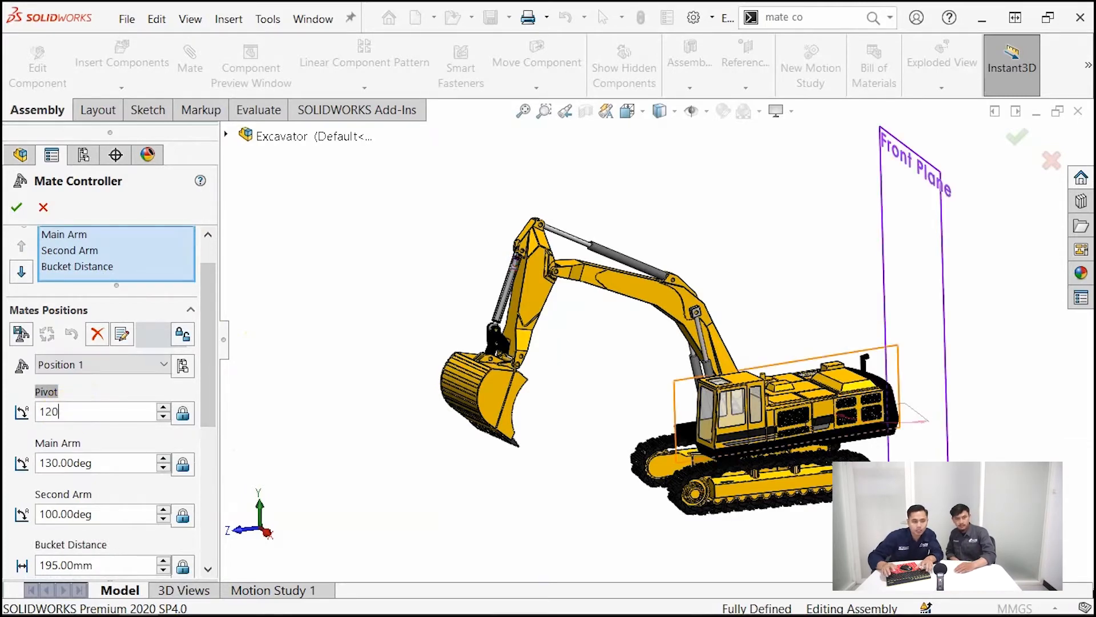
{"action": "type", "text": "20"}
{"action": "key", "text": "Return"}
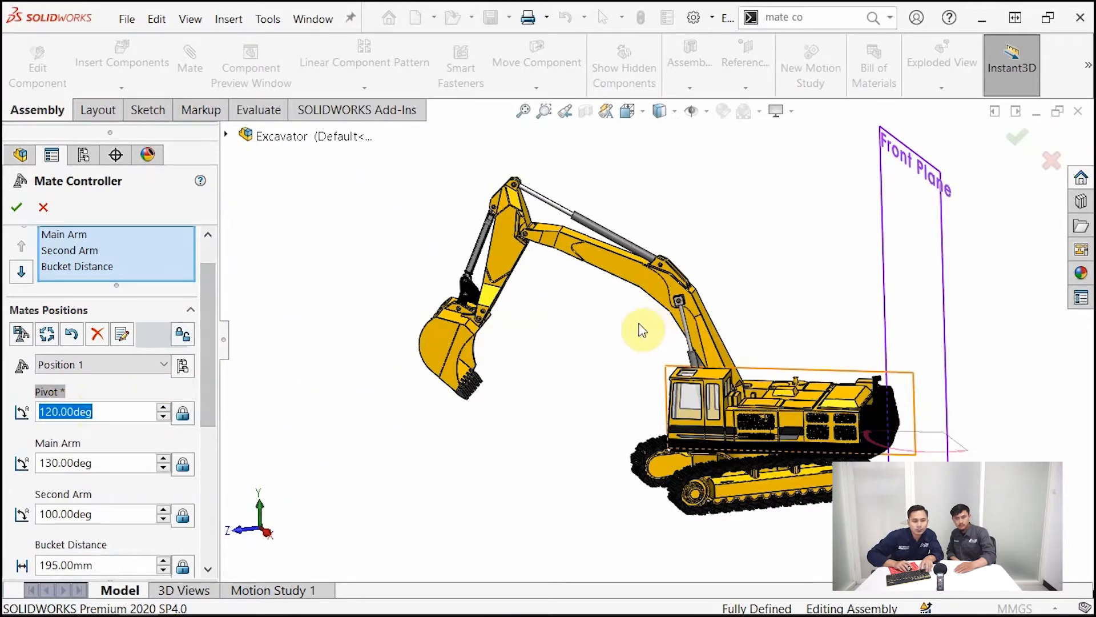
{"action": "left_click", "coordinate": [22, 333]}
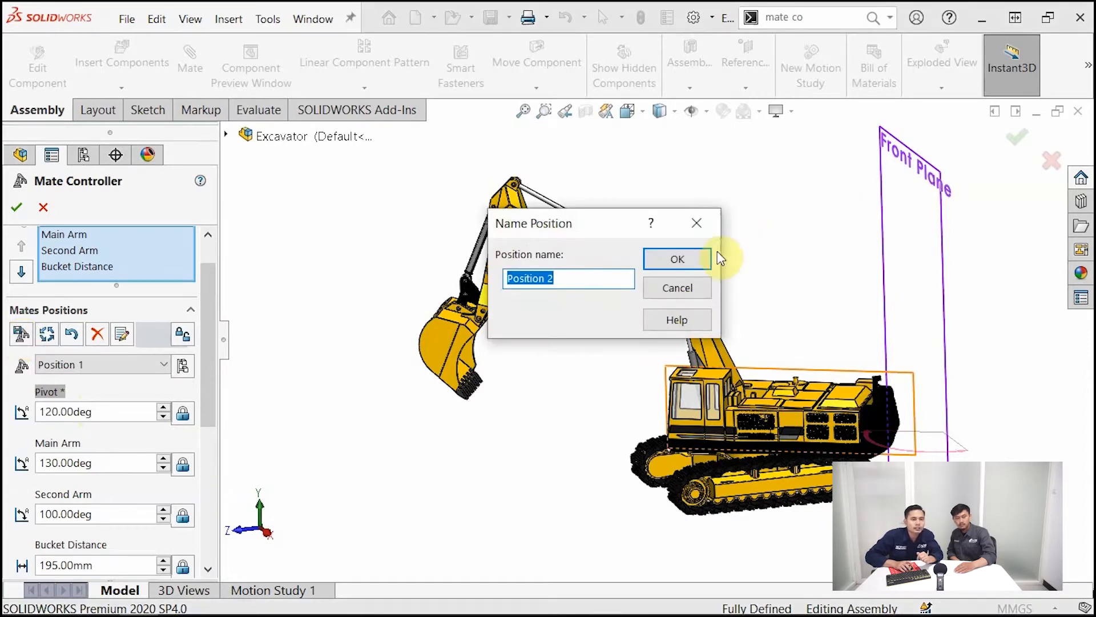
{"action": "left_click", "coordinate": [678, 259]}
Make the Second Arm mate driven and swing the dipper upward to about 46.3 degrees
{"action": "left_click_drag", "start_coordinate": [210, 368], "coordinate": [214, 488]}
{"action": "left_click_drag", "start_coordinate": [215, 488], "coordinate": [223, 355]}
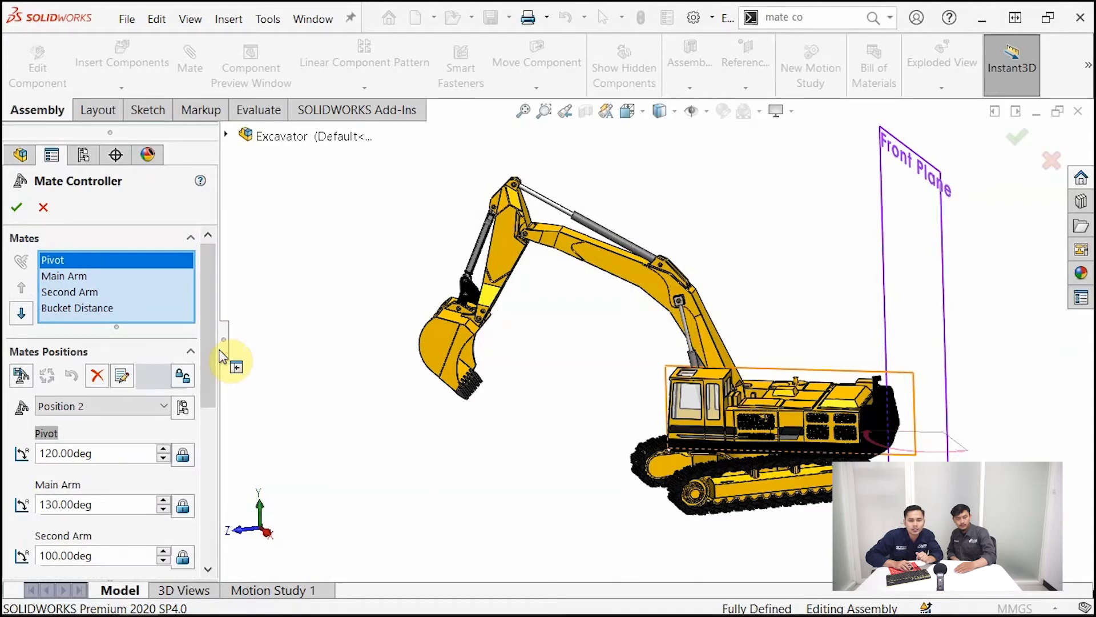
{"action": "scroll", "coordinate": [215, 384], "scroll_direction": "down", "scroll_amount": 3}
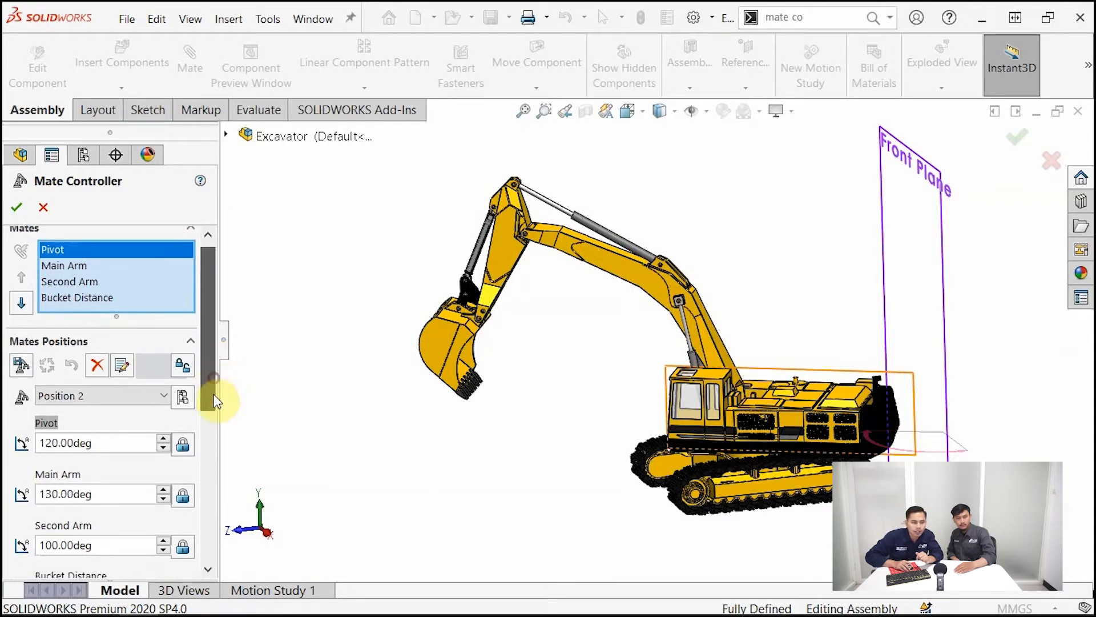
{"action": "left_click", "coordinate": [98, 454]}
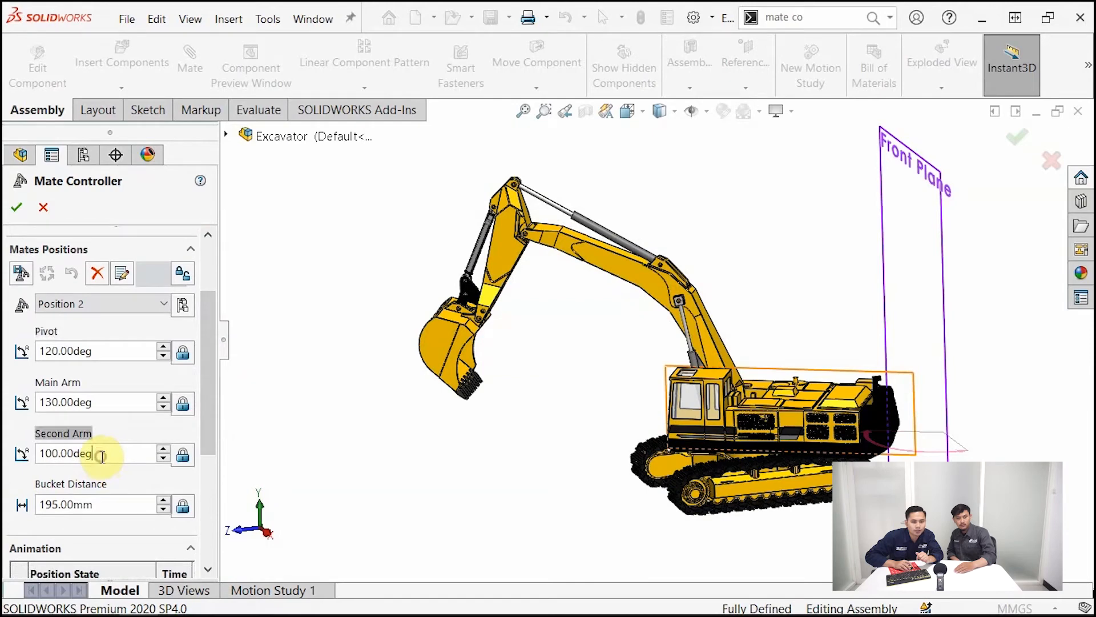
{"action": "left_click", "coordinate": [56, 350]}
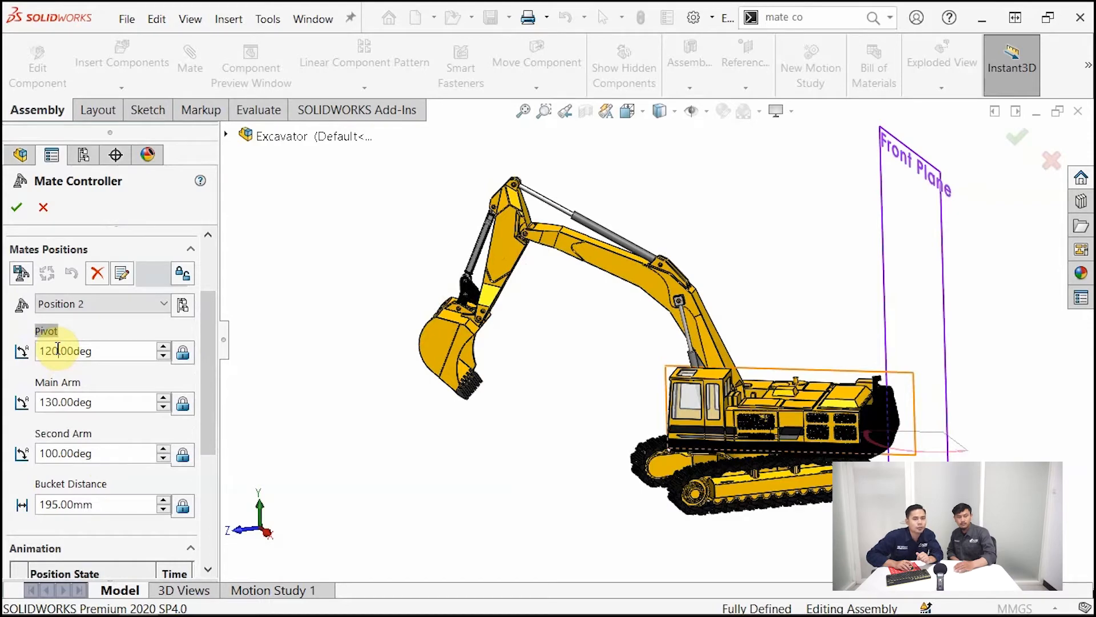
{"action": "left_click", "coordinate": [182, 456]}
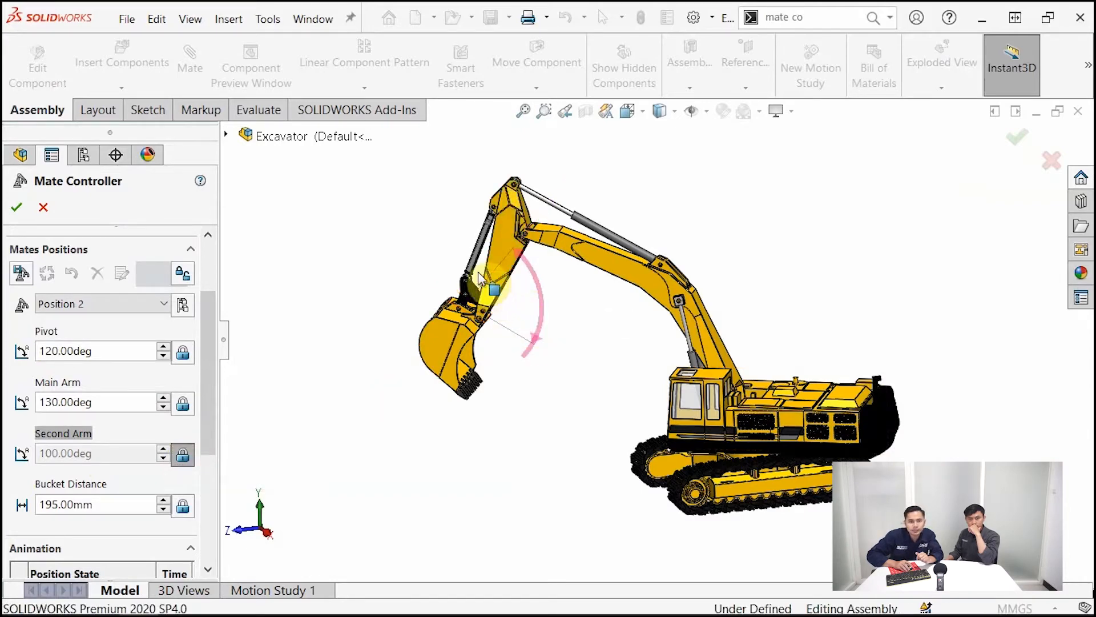
{"action": "left_click", "coordinate": [183, 455]}
{"action": "left_click", "coordinate": [183, 455]}
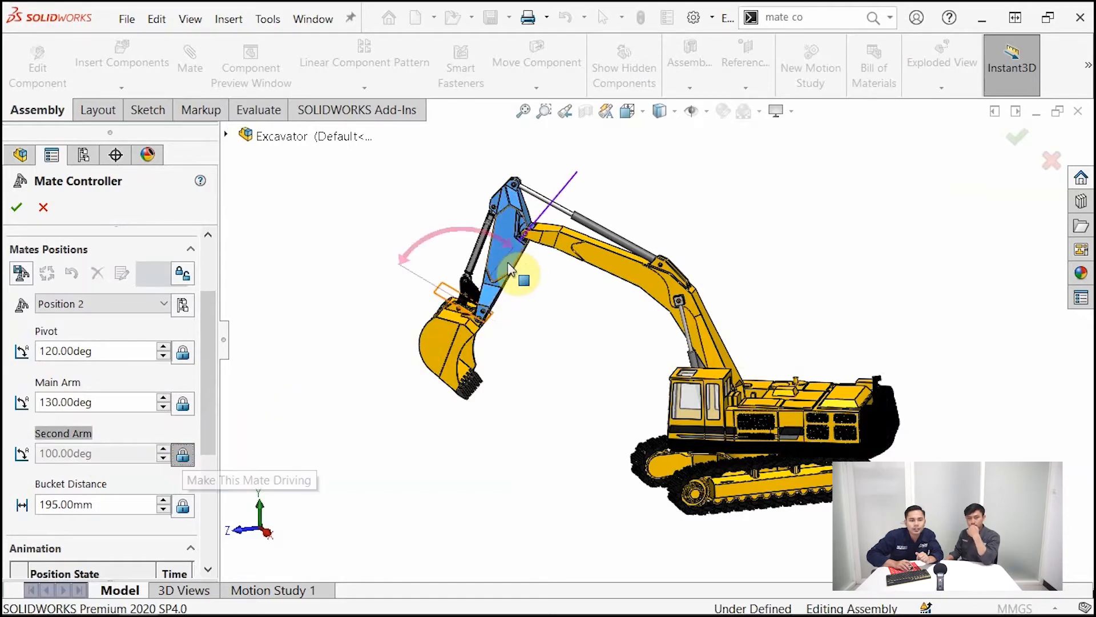
{"action": "left_click_drag", "start_coordinate": [502, 262], "coordinate": [481, 231]}
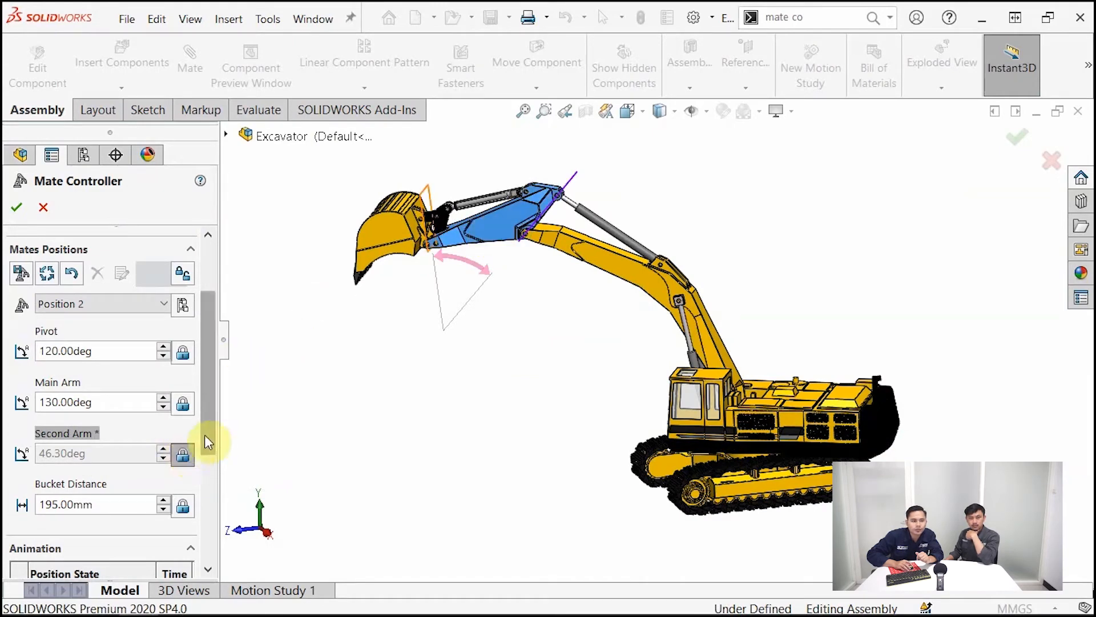
Store the raised dipper pose as a new mate position and make the Second Arm mate driving again
{"action": "left_click", "coordinate": [21, 274]}
{"action": "left_click", "coordinate": [678, 259]}
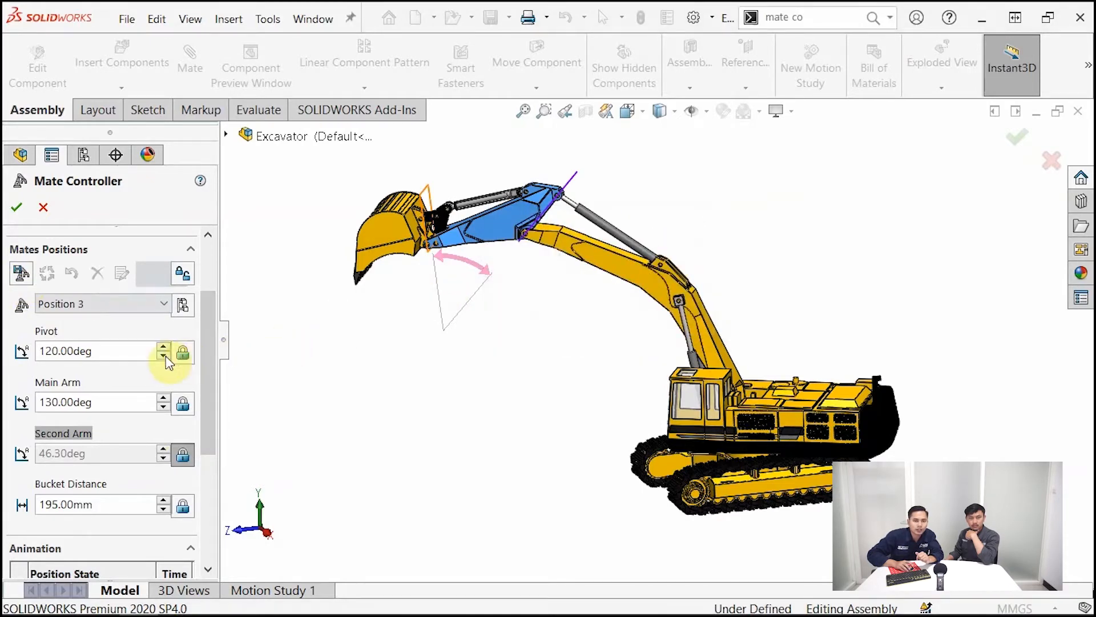
{"action": "left_click", "coordinate": [183, 455]}
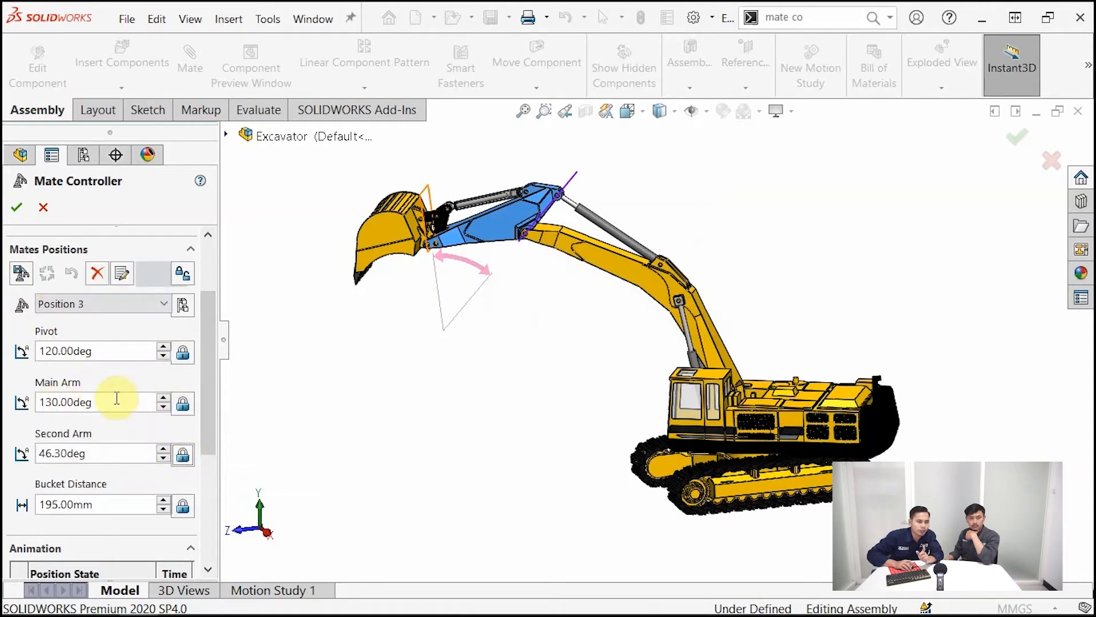
Lower the boom with its Main Arm mate temporarily driven to about 107.76 degrees and store the pose as a new mate position
{"action": "left_click", "coordinate": [182, 404]}
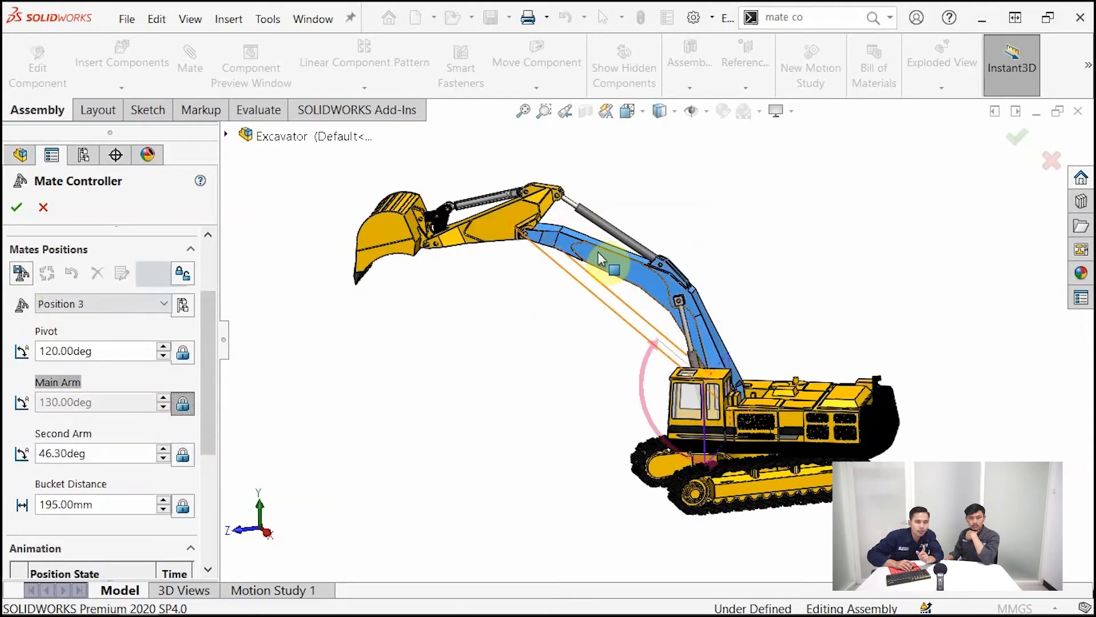
{"action": "left_click_drag", "start_coordinate": [591, 256], "coordinate": [538, 312]}
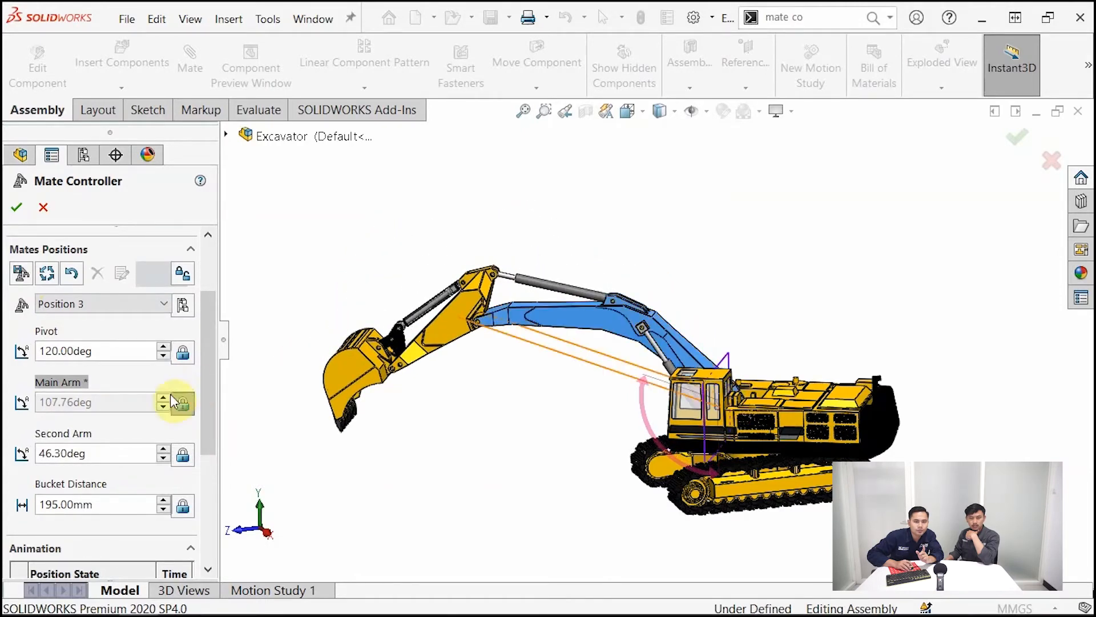
{"action": "left_click", "coordinate": [21, 273]}
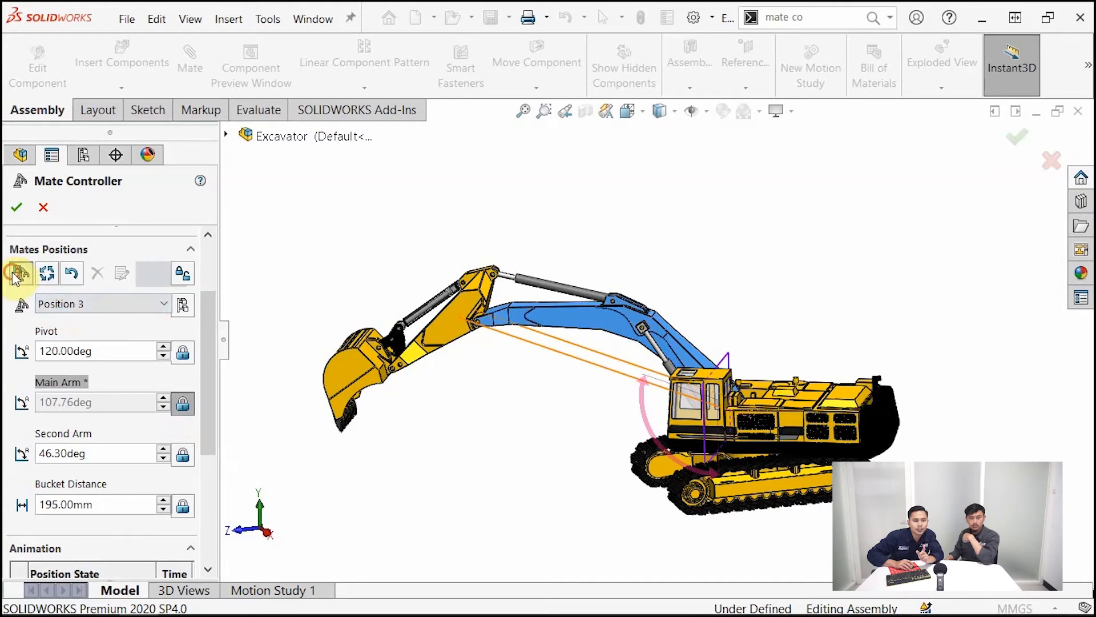
{"action": "left_click", "coordinate": [677, 261]}
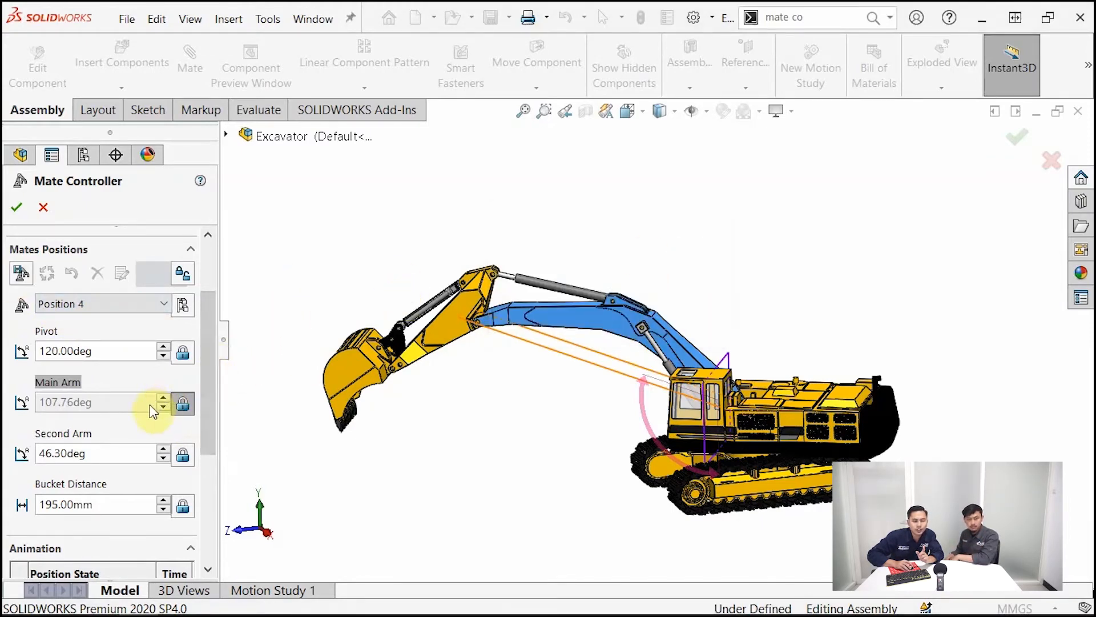
{"action": "left_click", "coordinate": [182, 403]}
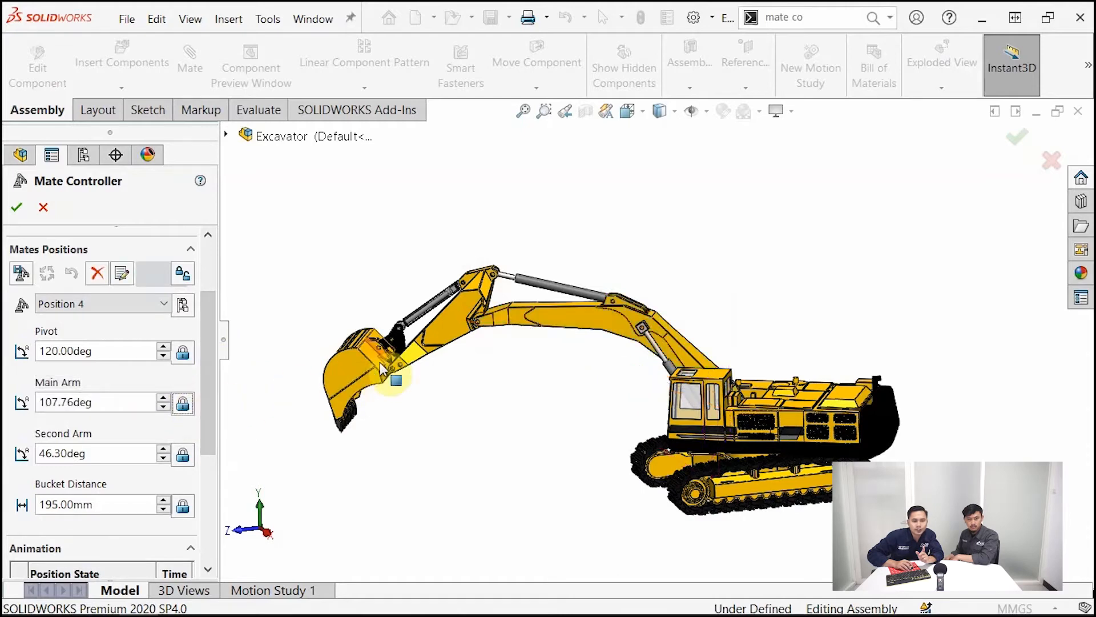
Try Bucket Distance mate values of 250 mm and 400 mm to check how the bucket moves
{"action": "left_click", "coordinate": [182, 508]}
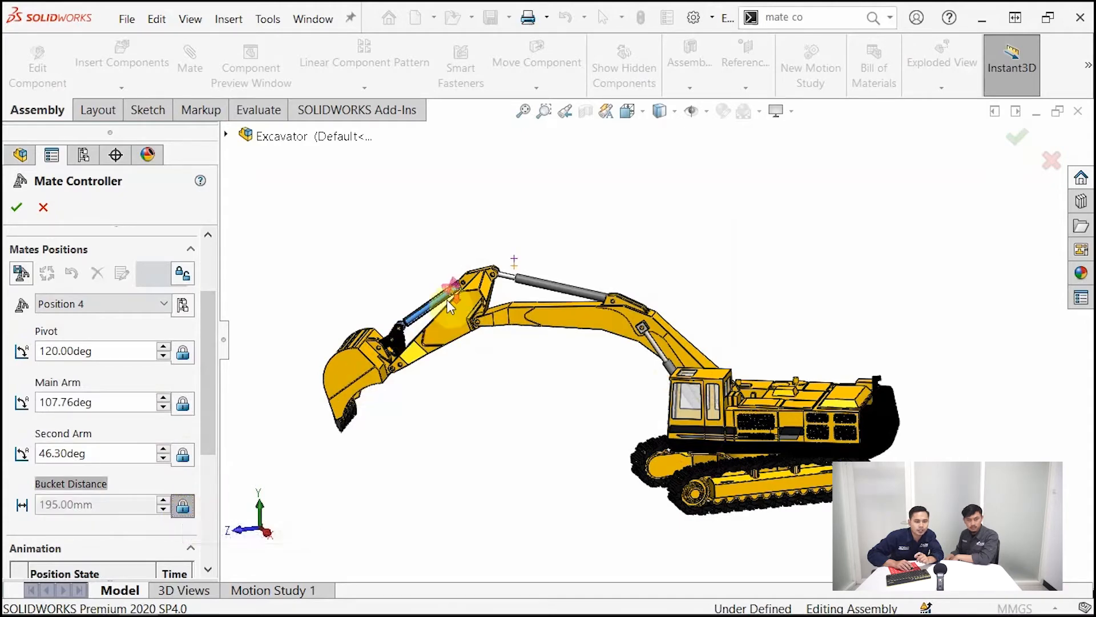
{"action": "scroll", "coordinate": [406, 312], "scroll_direction": "down", "scroll_amount": 2}
{"action": "scroll", "coordinate": [405, 313], "scroll_direction": "down", "scroll_amount": 2}
{"action": "left_click_drag", "start_coordinate": [476, 317], "coordinate": [425, 337]}
{"action": "double_click", "coordinate": [95, 508]}
{"action": "type", "text": "250"}
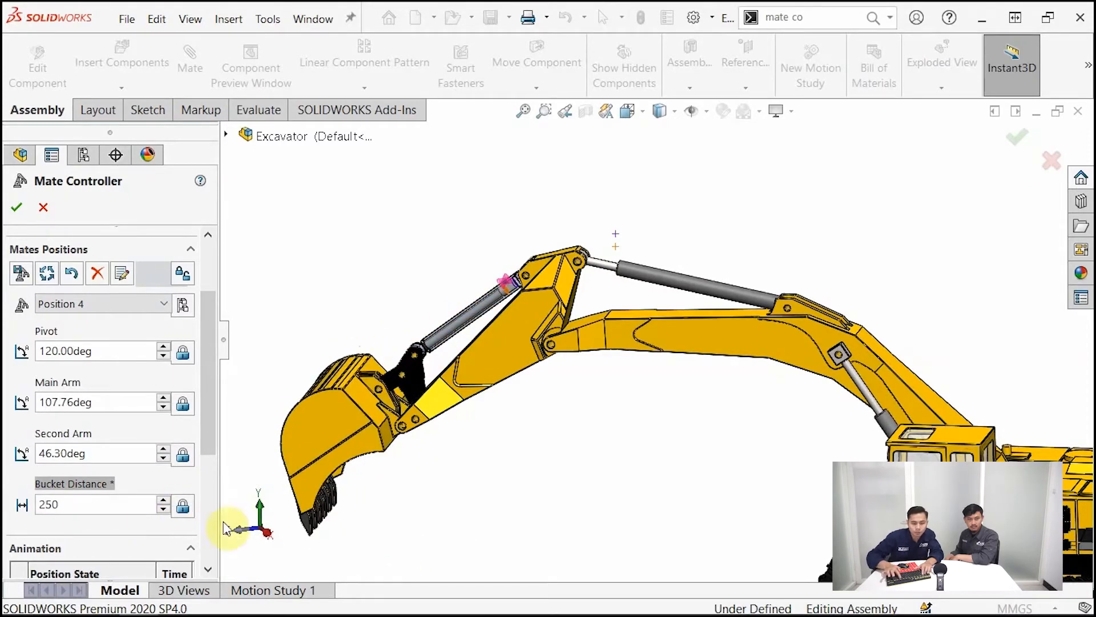
{"action": "key", "text": "Return"}
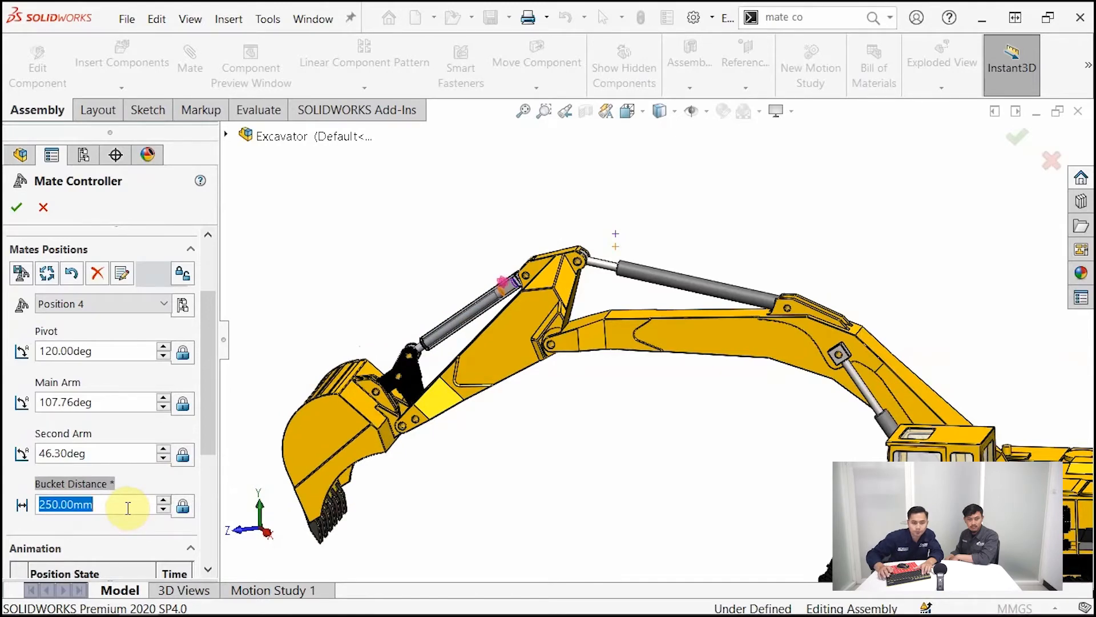
{"action": "type", "text": "400"}
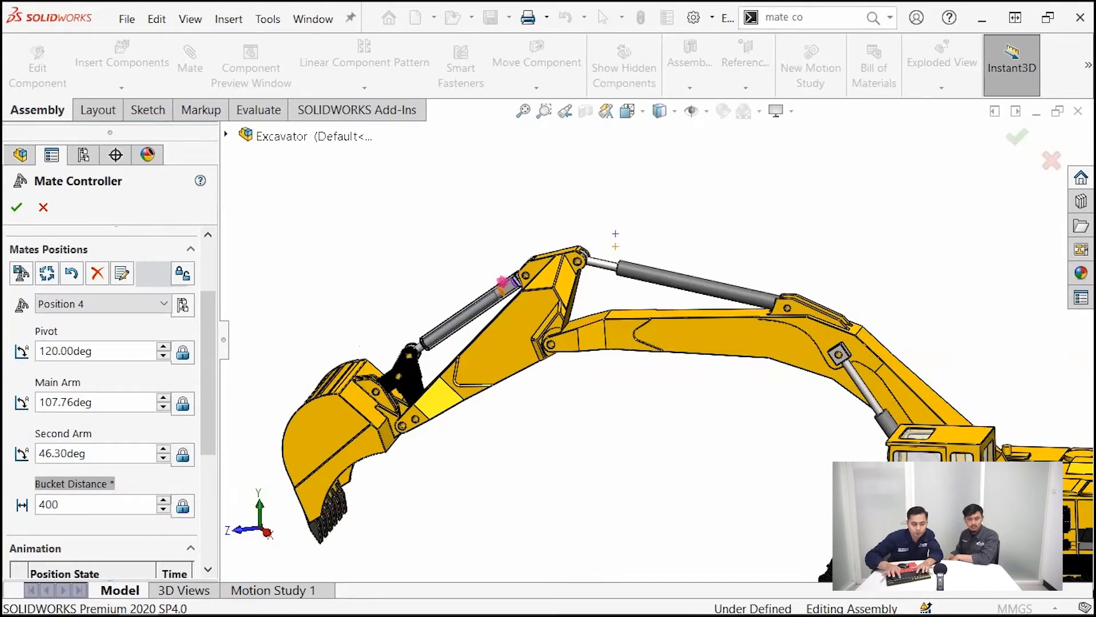
{"action": "key", "text": "Return"}
Curl the bucket inward with its Bucket Distance mate temporarily driven to about 1340 mm and store the pose as a new mate position
{"action": "left_click", "coordinate": [182, 505]}
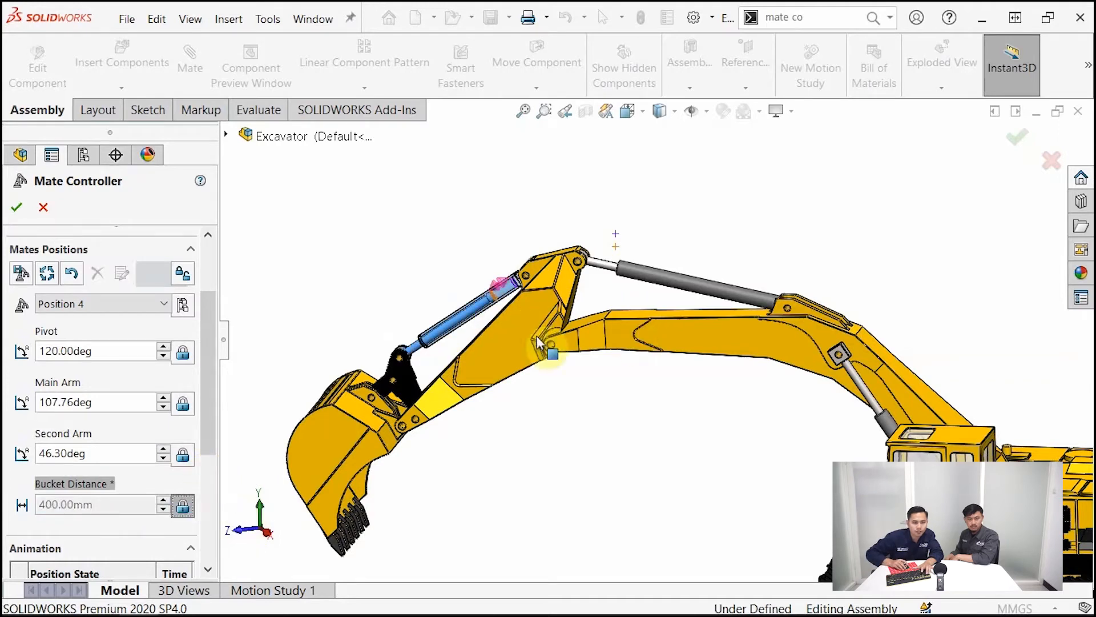
{"action": "left_click_drag", "start_coordinate": [437, 316], "coordinate": [411, 377]}
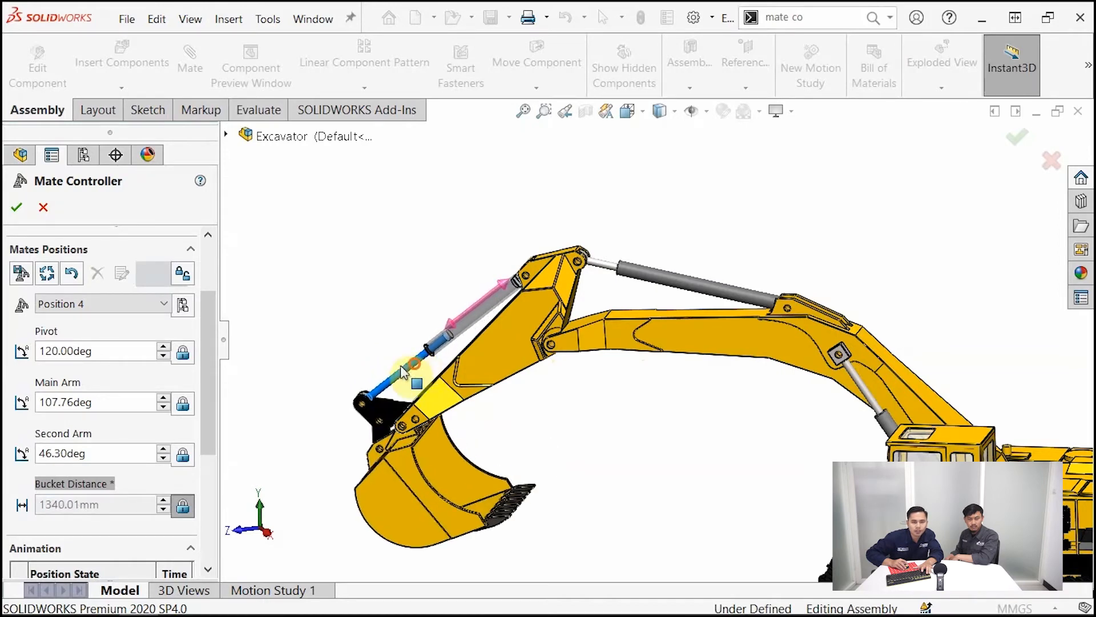
{"action": "scroll", "coordinate": [746, 379], "scroll_direction": "up", "scroll_amount": 5}
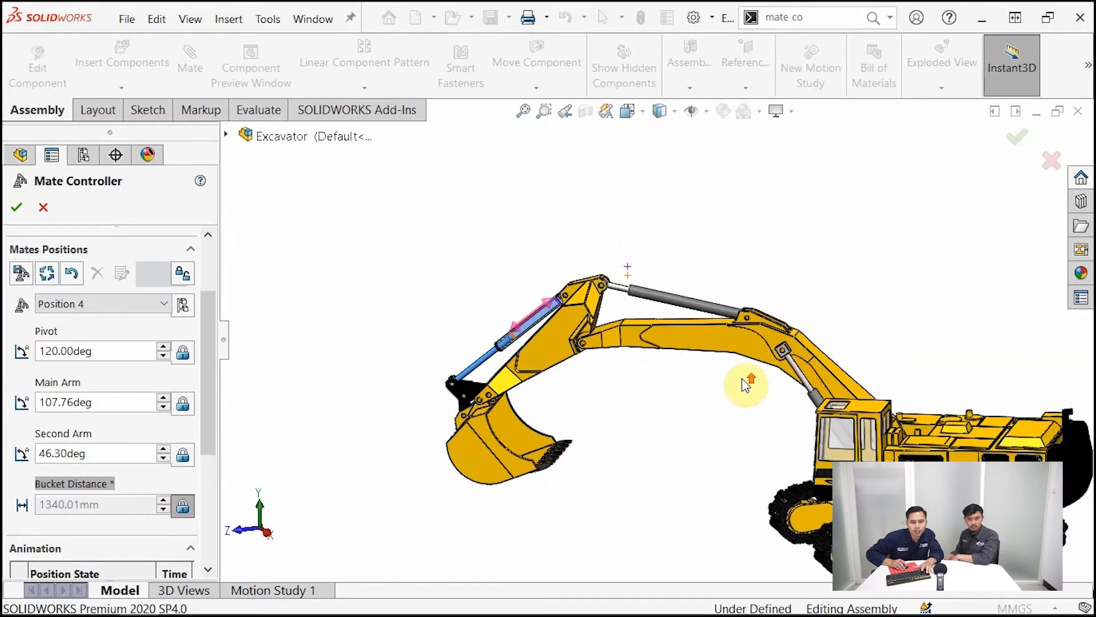
{"action": "scroll", "coordinate": [911, 386], "scroll_direction": "up", "scroll_amount": 2}
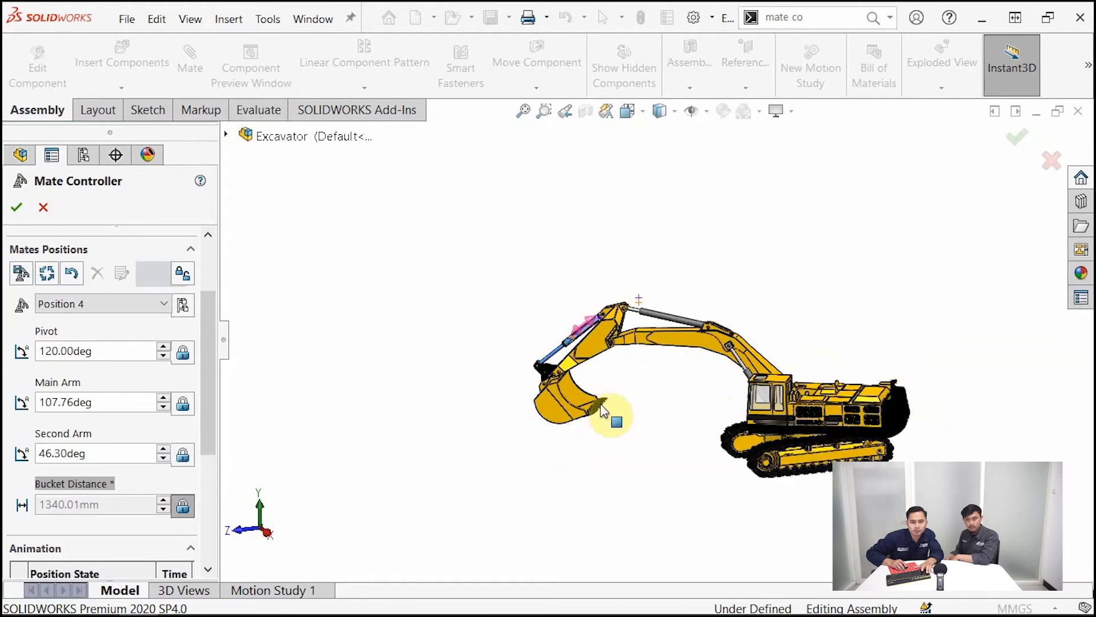
{"action": "left_click", "coordinate": [184, 505]}
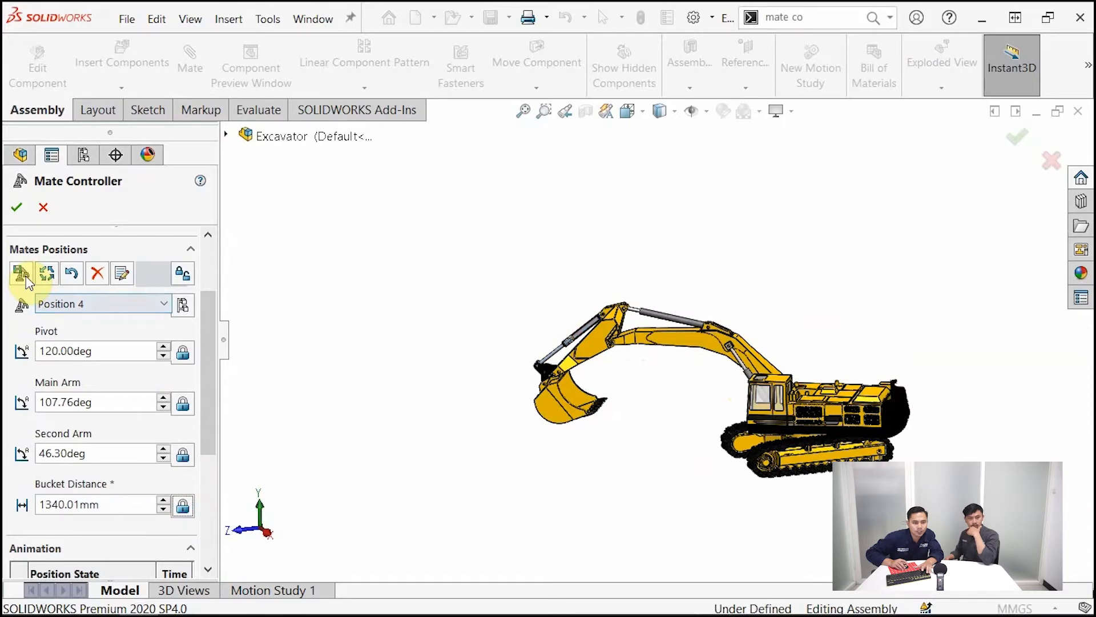
{"action": "left_click", "coordinate": [21, 273]}
{"action": "left_click", "coordinate": [678, 257]}
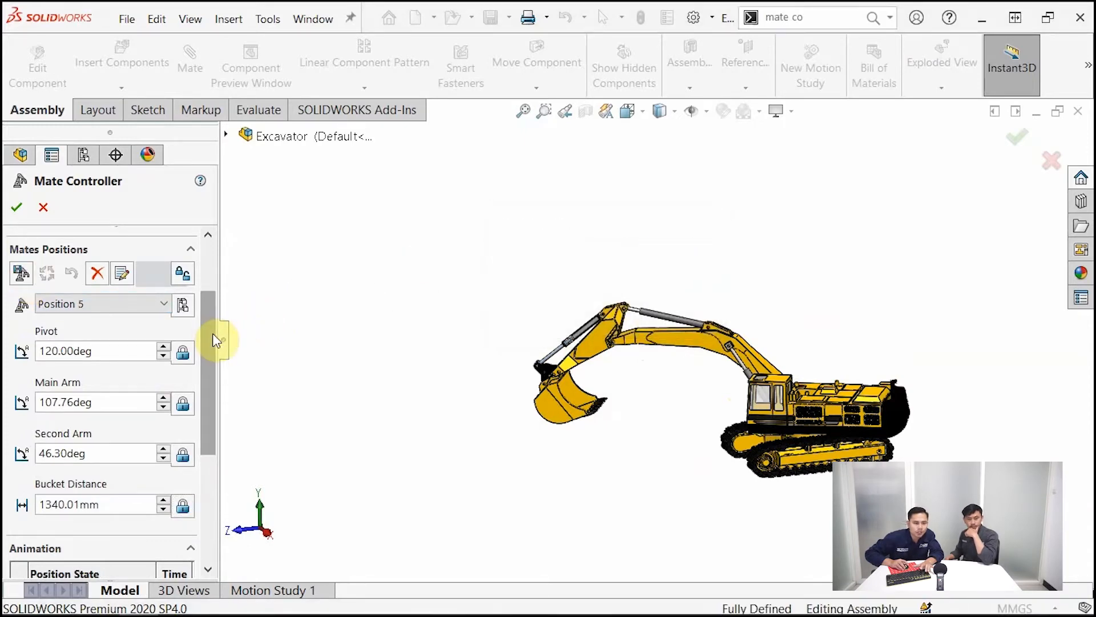
Set the Pivot angle to 80 degrees and store the pose as a new mate position
{"action": "left_click", "coordinate": [41, 350]}
{"action": "double_click", "coordinate": [54, 354]}
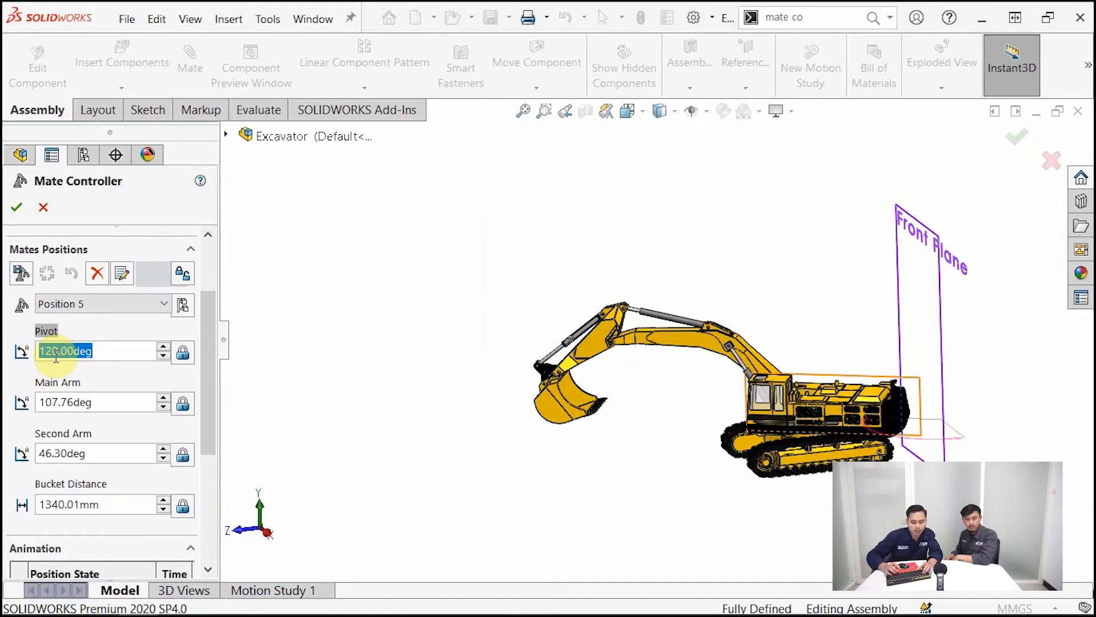
{"action": "type", "text": "80"}
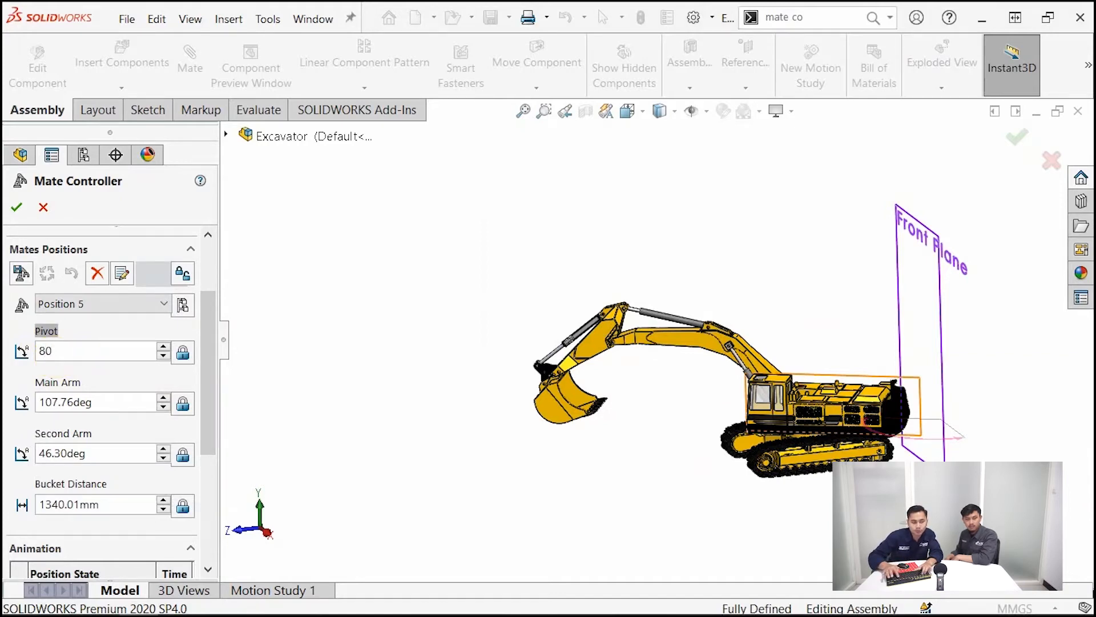
{"action": "key", "text": "Return"}
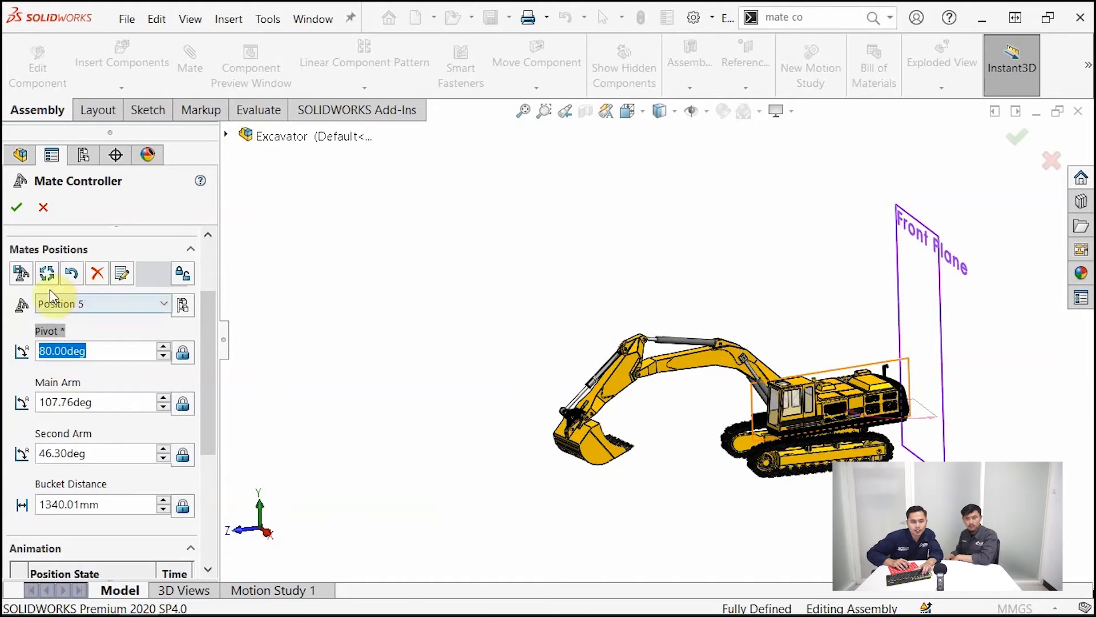
{"action": "left_click", "coordinate": [21, 273]}
{"action": "left_click", "coordinate": [682, 261]}
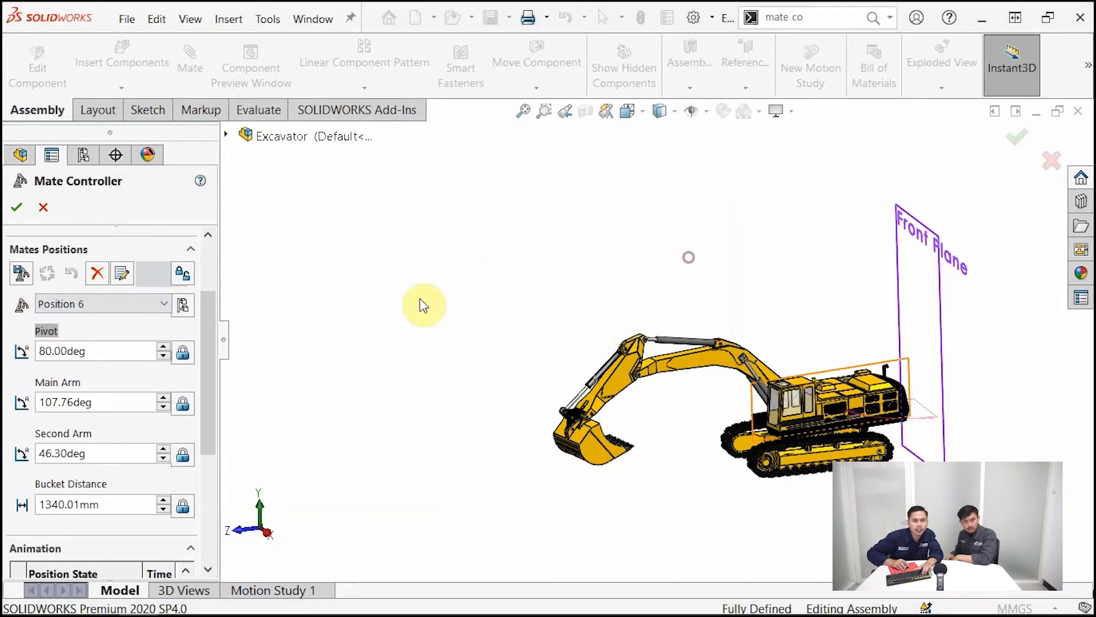
Set the Bucket Distance to 200 mm and store the opened-bucket pose as a new mate position
{"action": "left_click", "coordinate": [55, 507]}
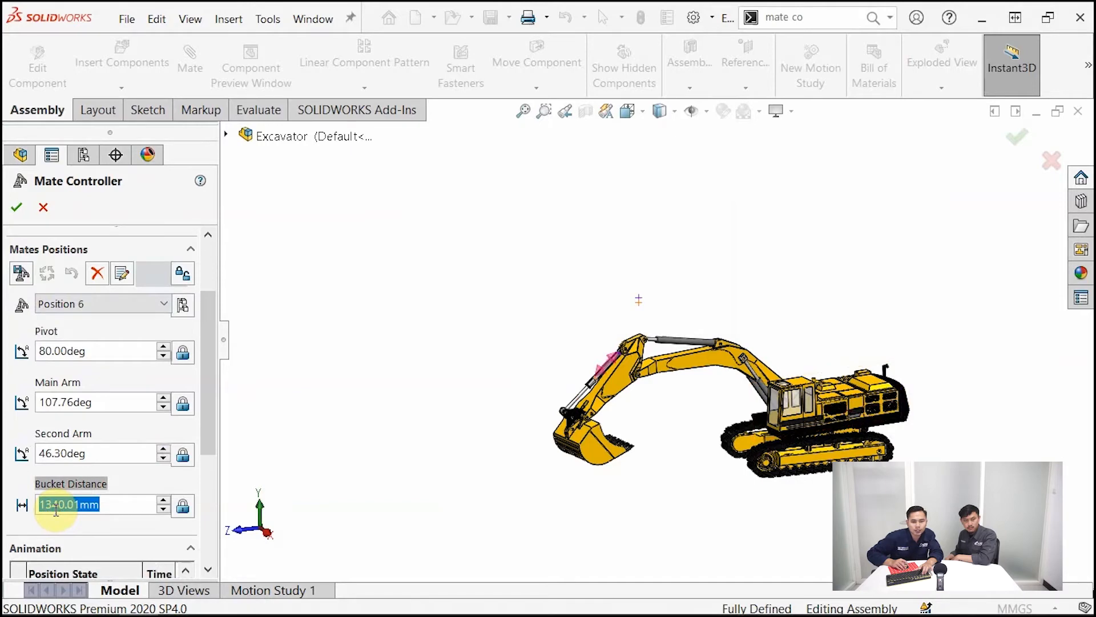
{"action": "type", "text": "2"}
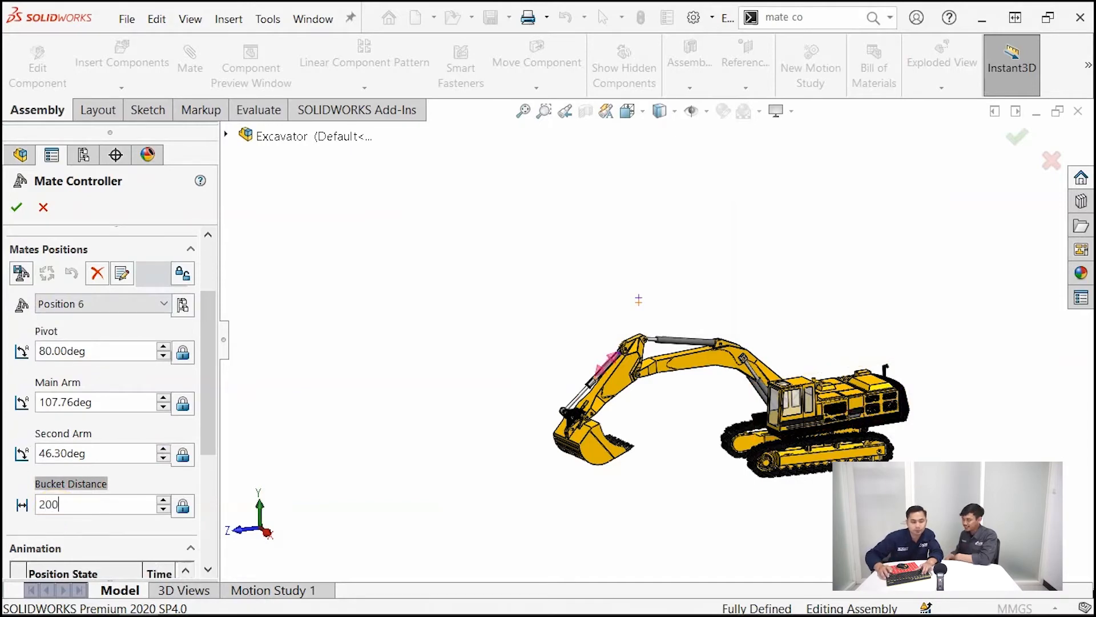
{"action": "type", "text": "00"}
{"action": "key", "text": "Return"}
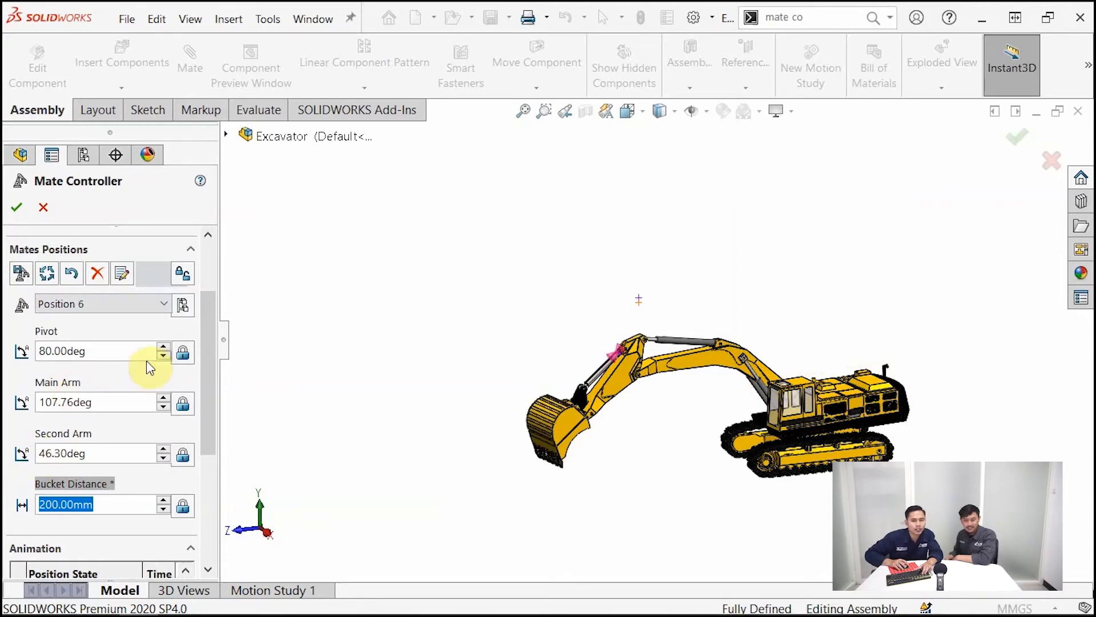
{"action": "left_click", "coordinate": [20, 275]}
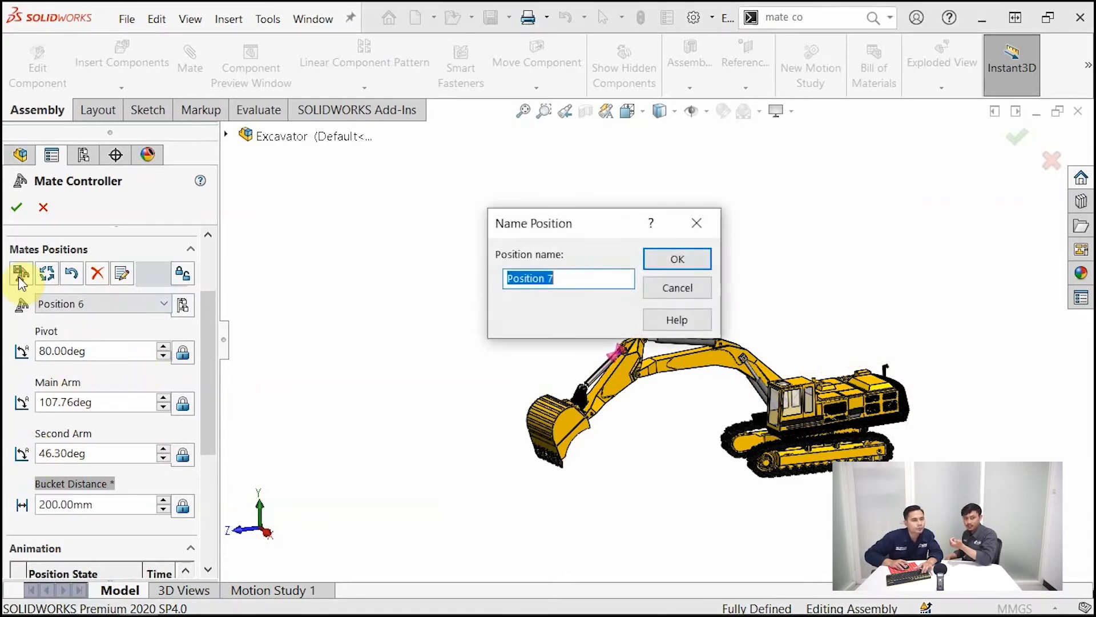
{"action": "left_click", "coordinate": [685, 264]}
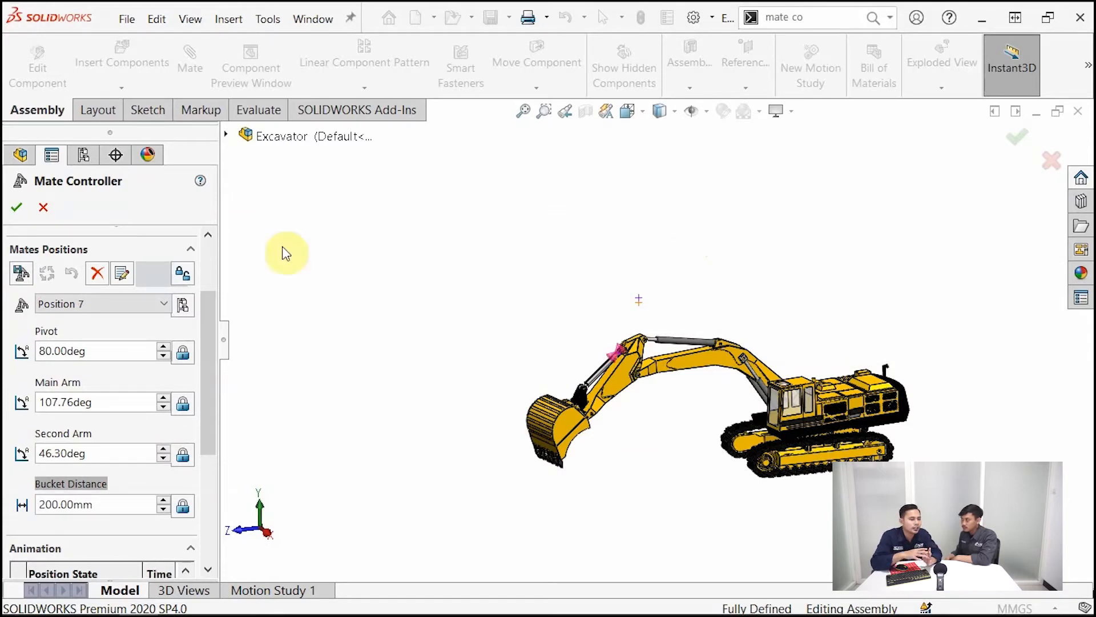
Set the animation times for reaching Position 2 and Position 5 to 3 seconds each
{"action": "left_click_drag", "start_coordinate": [211, 322], "coordinate": [215, 398]}
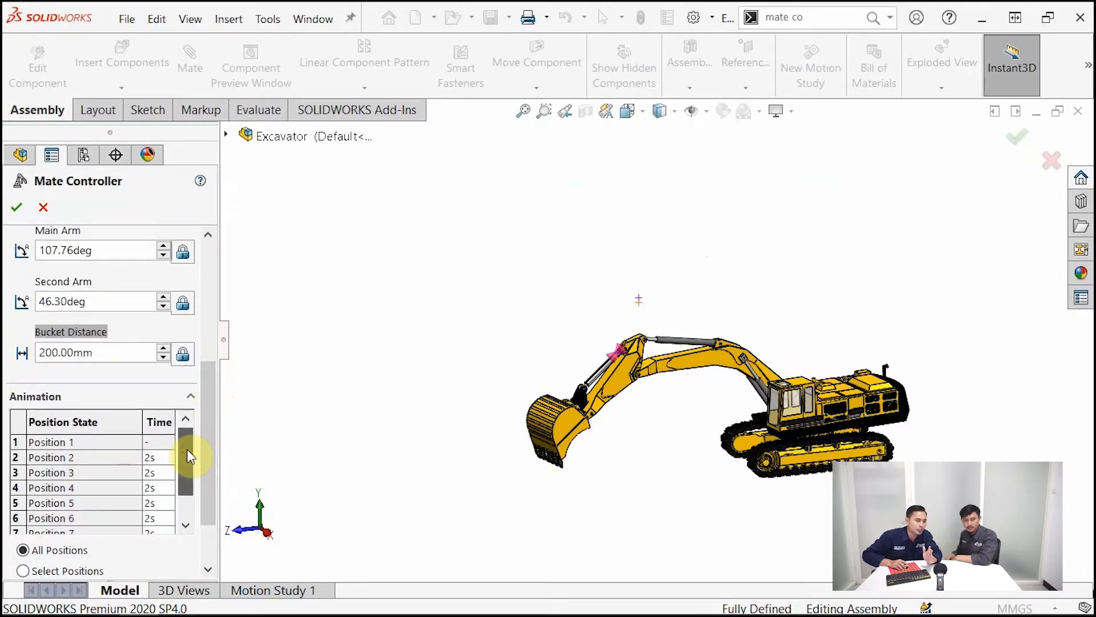
{"action": "mouse_move", "coordinate": [187, 449]}
{"action": "left_mouse_down"}
{"action": "mouse_move", "coordinate": [187, 468]}
{"action": "mouse_move", "coordinate": [187, 451]}
{"action": "left_mouse_up"}
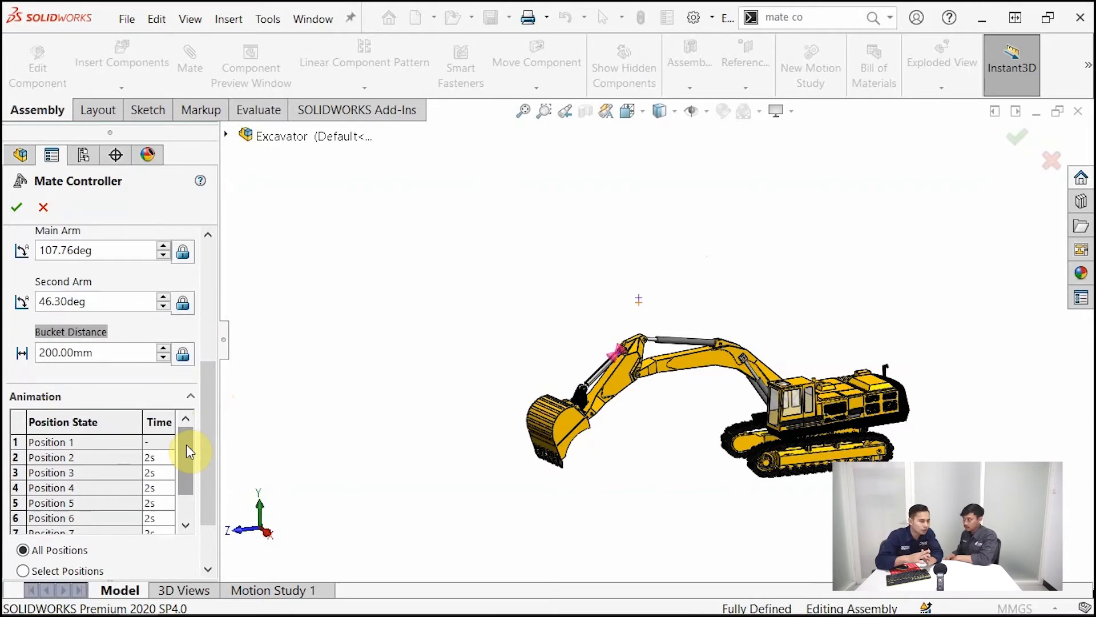
{"action": "left_click", "coordinate": [157, 457]}
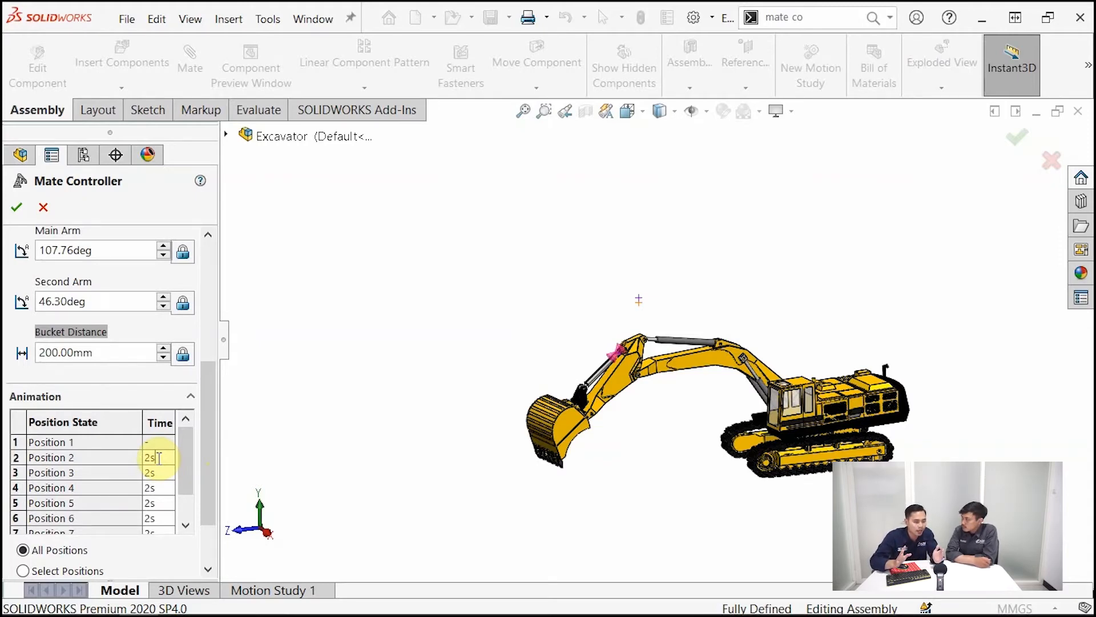
{"action": "left_click", "coordinate": [152, 458]}
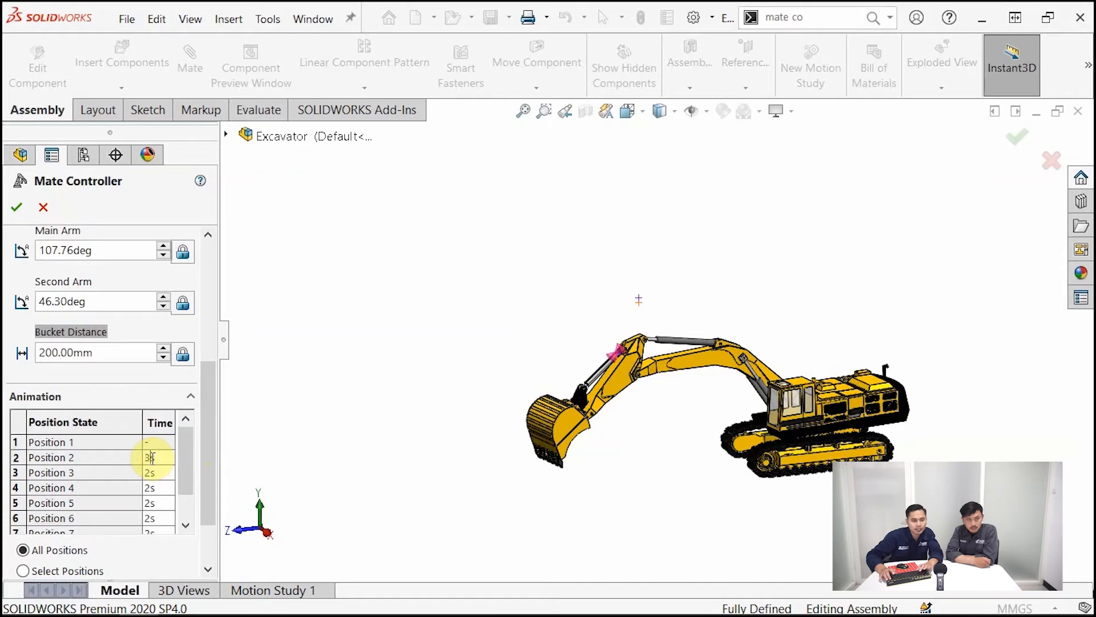
{"action": "scroll", "coordinate": [177, 483], "scroll_direction": "down", "scroll_amount": 2}
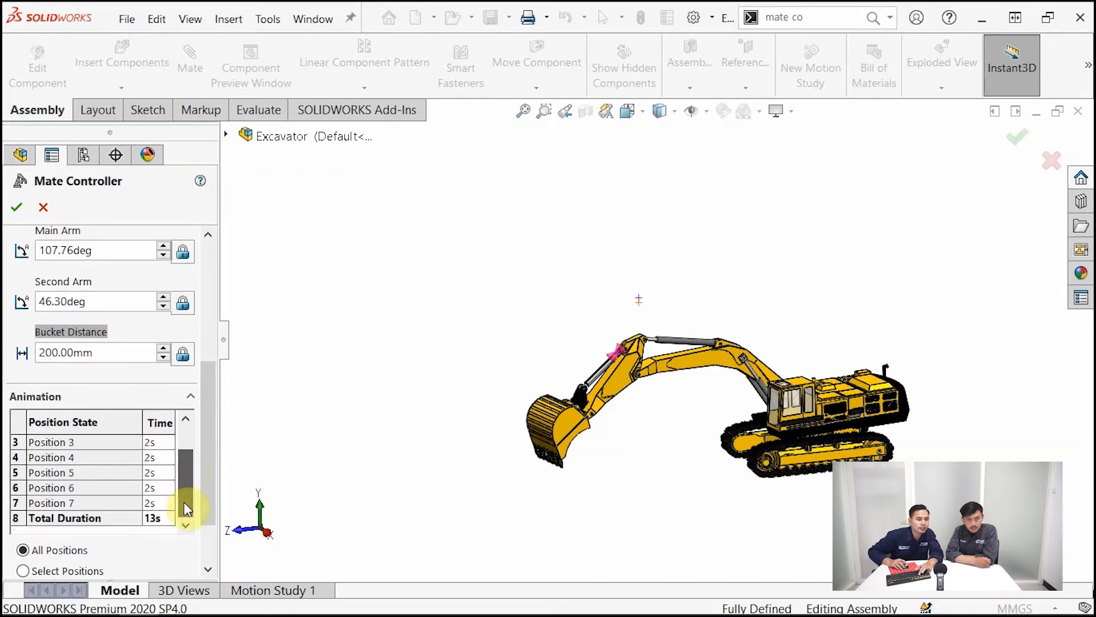
{"action": "left_click", "coordinate": [148, 473]}
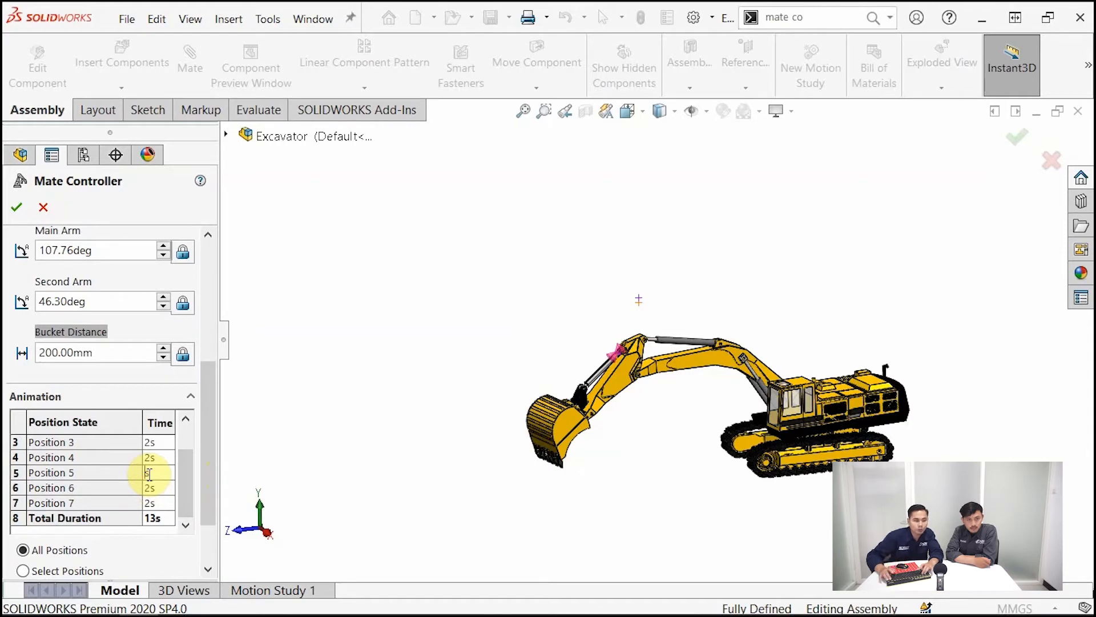
{"action": "left_click", "coordinate": [163, 489]}
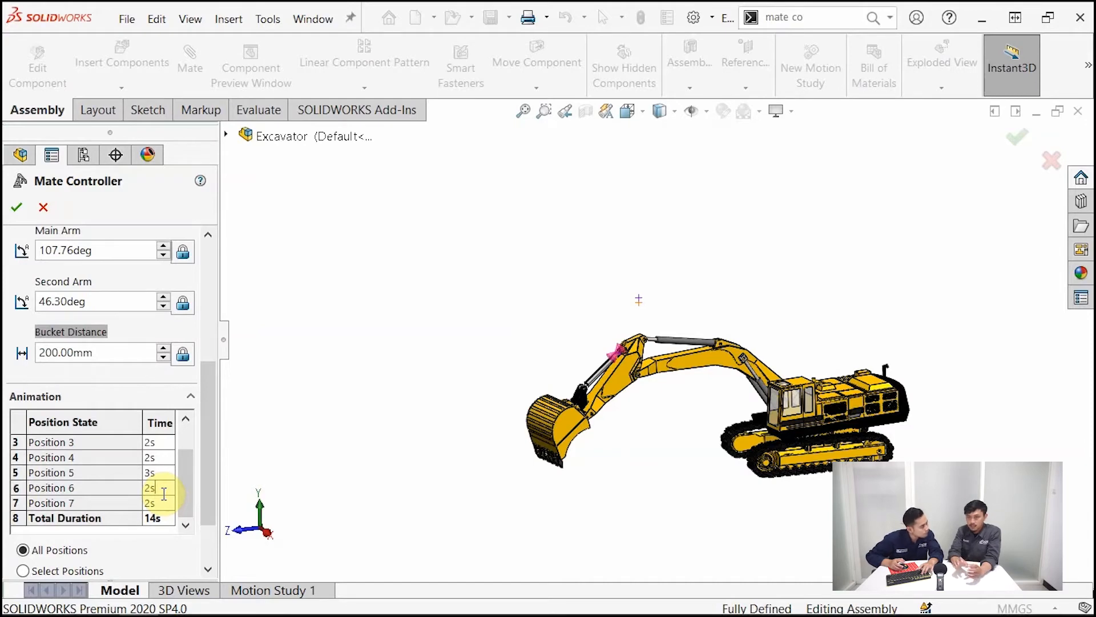
{"action": "left_click_drag", "start_coordinate": [181, 468], "coordinate": [187, 444]}
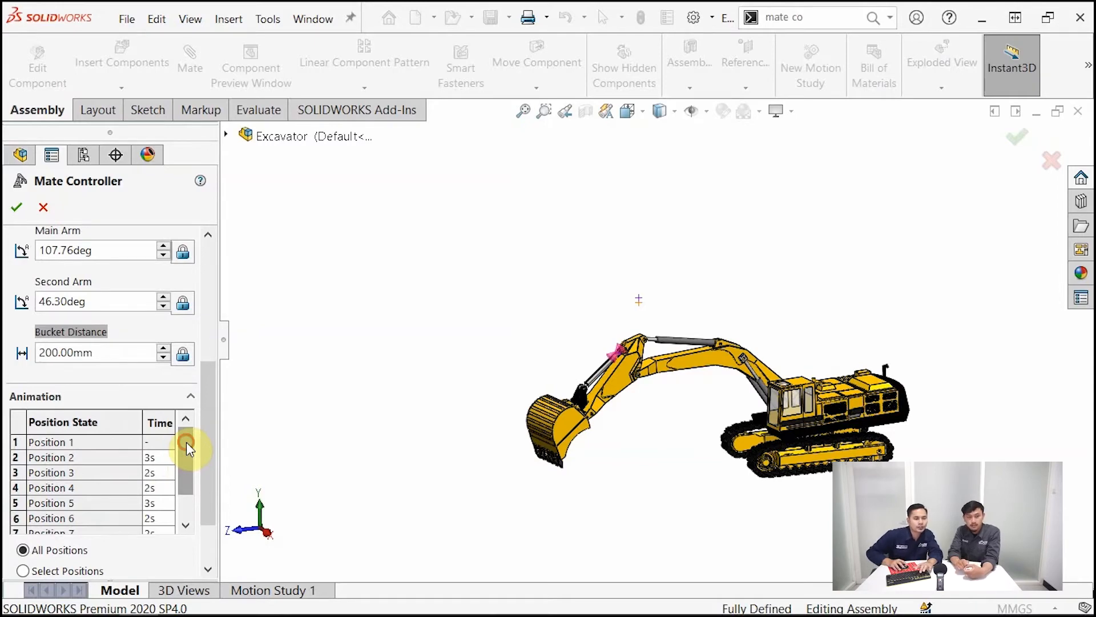
Calculate the excavator animation through all stored positions
{"action": "scroll", "coordinate": [186, 449], "scroll_direction": "down", "scroll_amount": 1}
{"action": "left_click_drag", "start_coordinate": [211, 443], "coordinate": [213, 502]}
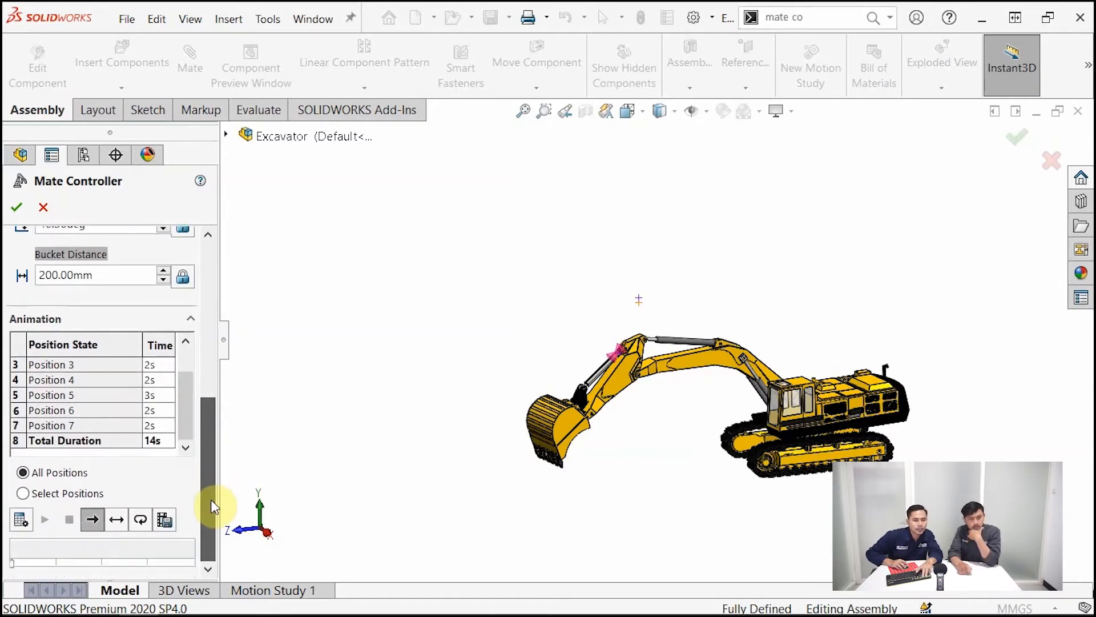
{"action": "left_click", "coordinate": [20, 520]}
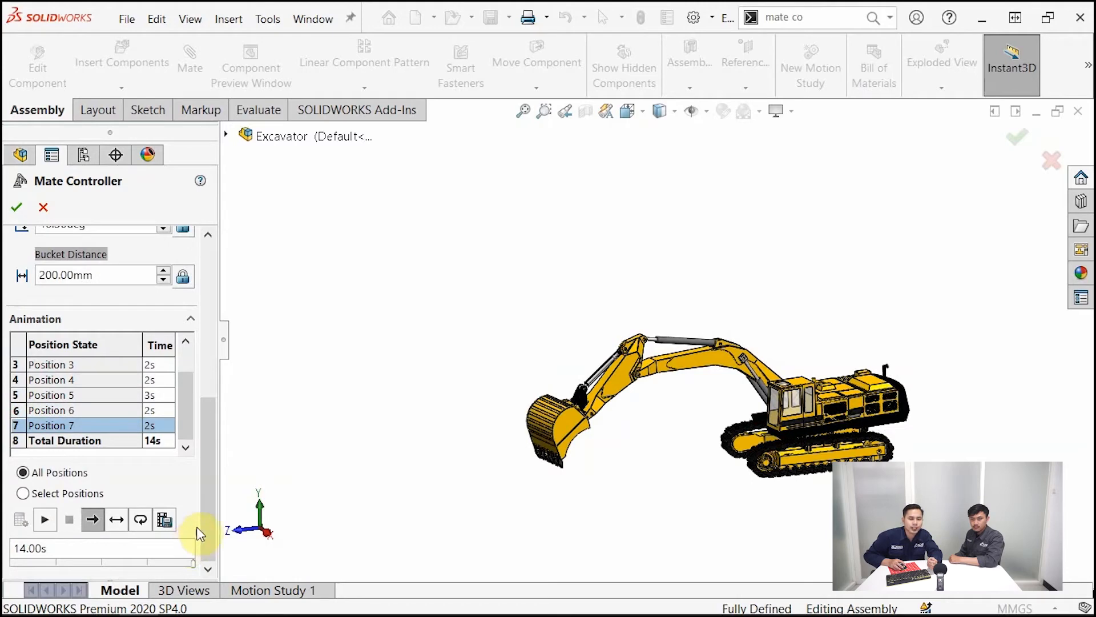
{"action": "mouse_move", "coordinate": [208, 500]}
{"action": "left_mouse_down"}
{"action": "mouse_move", "coordinate": [216, 469]}
{"action": "mouse_move", "coordinate": [215, 506]}
{"action": "left_mouse_up"}
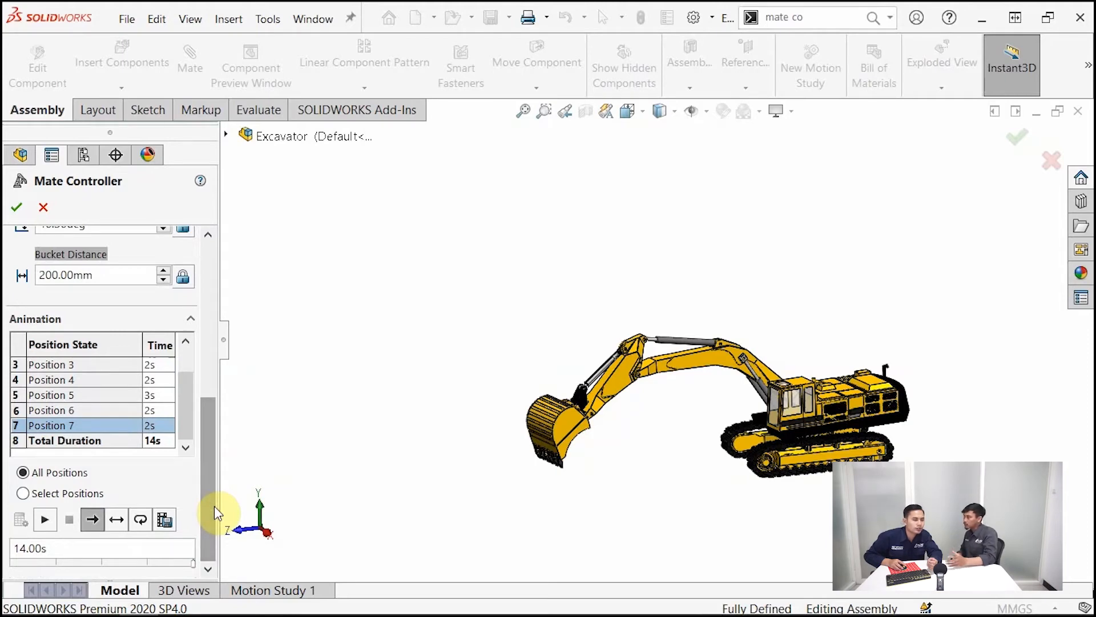
{"action": "mouse_move", "coordinate": [215, 506]}
{"action": "left_mouse_down"}
{"action": "mouse_move", "coordinate": [211, 474]}
{"action": "mouse_move", "coordinate": [205, 523]}
{"action": "left_mouse_up"}
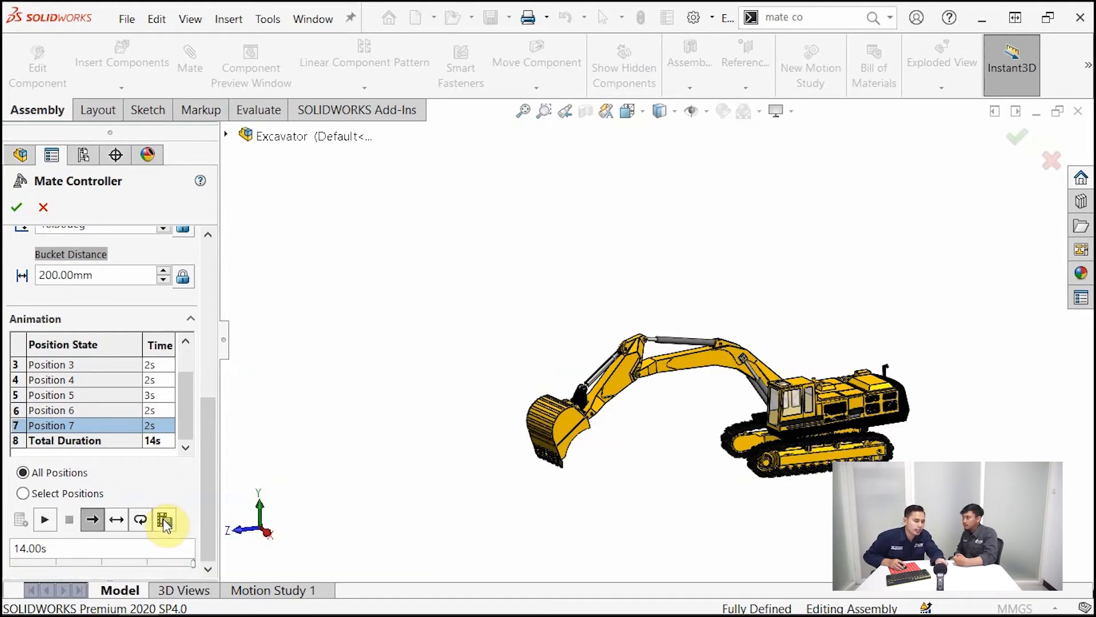
{"action": "left_click", "coordinate": [165, 520]}
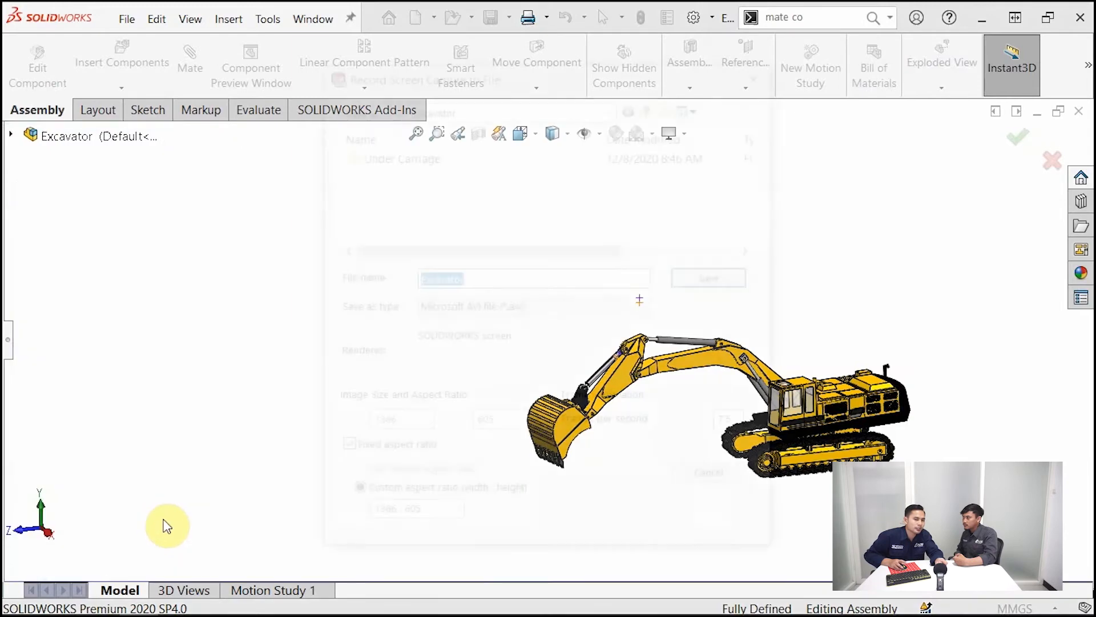
{"action": "left_click_drag", "start_coordinate": [628, 80], "coordinate": [330, 58]}
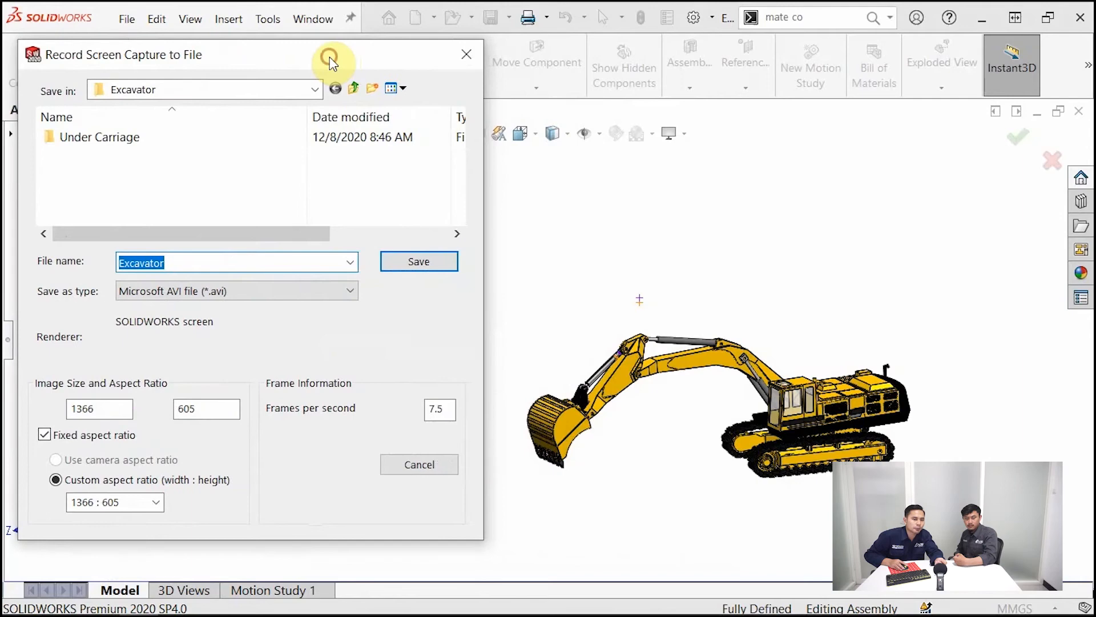
{"action": "left_click", "coordinate": [216, 291]}
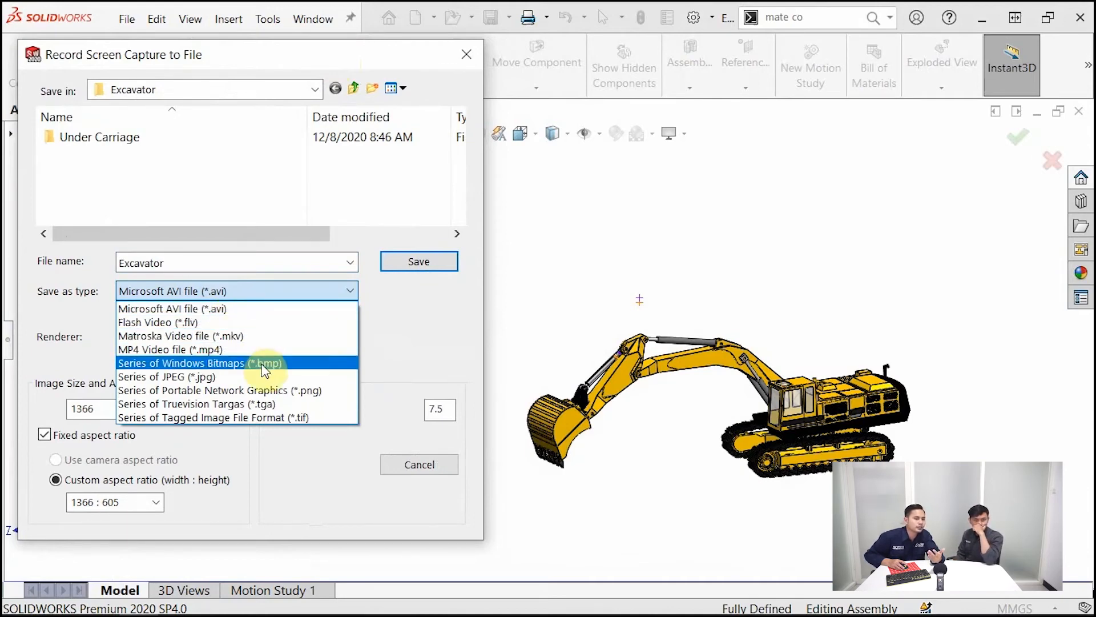
{"action": "left_click", "coordinate": [362, 333]}
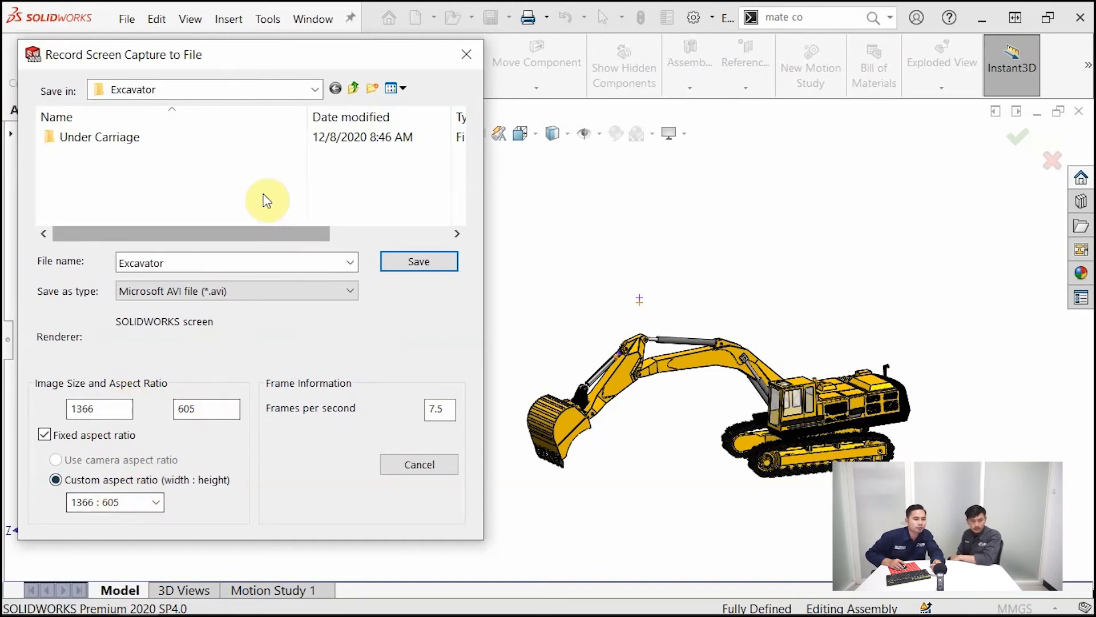
{"action": "left_click", "coordinate": [419, 467]}
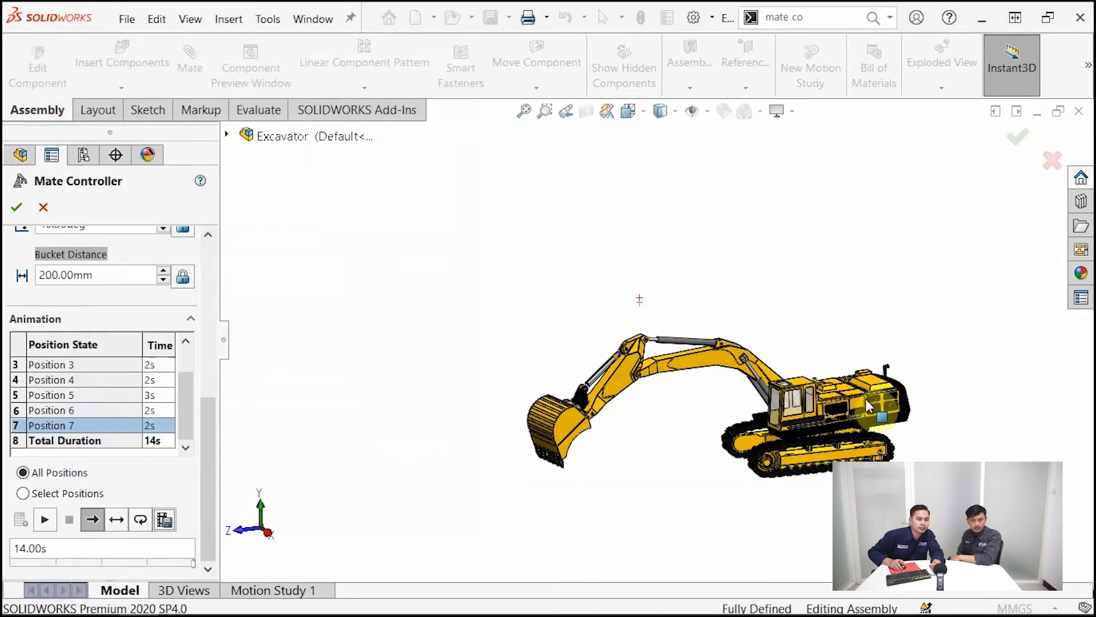
Zoom the graphics view to frame the whole excavator for the video recording
{"action": "scroll", "coordinate": [994, 498], "scroll_direction": "up", "scroll_amount": 2}
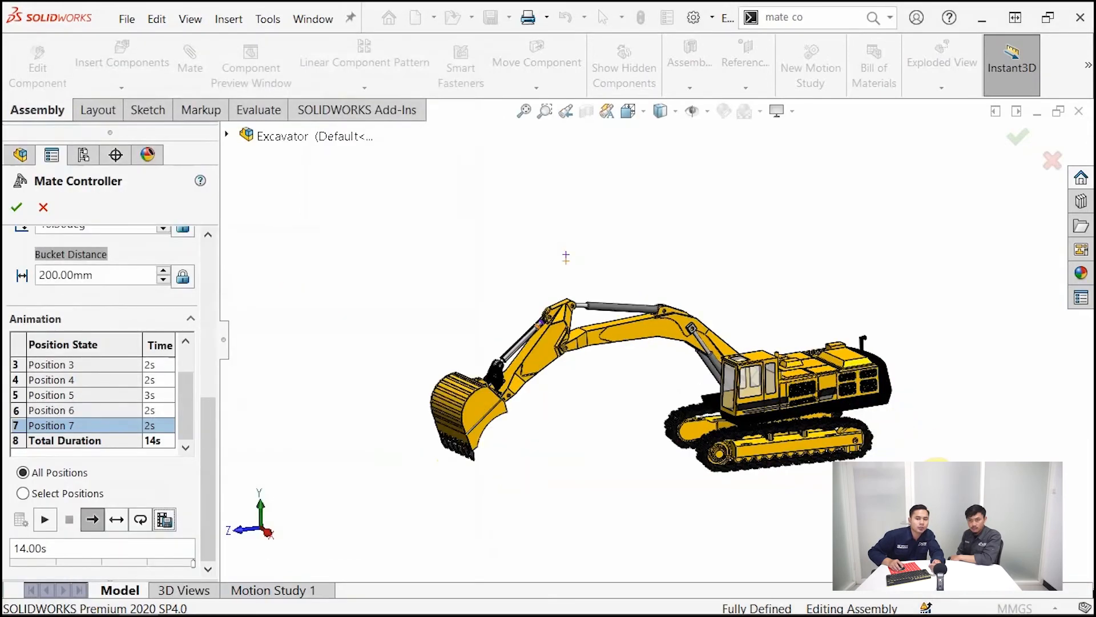
{"action": "scroll", "coordinate": [972, 429], "scroll_direction": "down", "scroll_amount": 1}
{"action": "scroll", "coordinate": [996, 431], "scroll_direction": "down", "scroll_amount": 1}
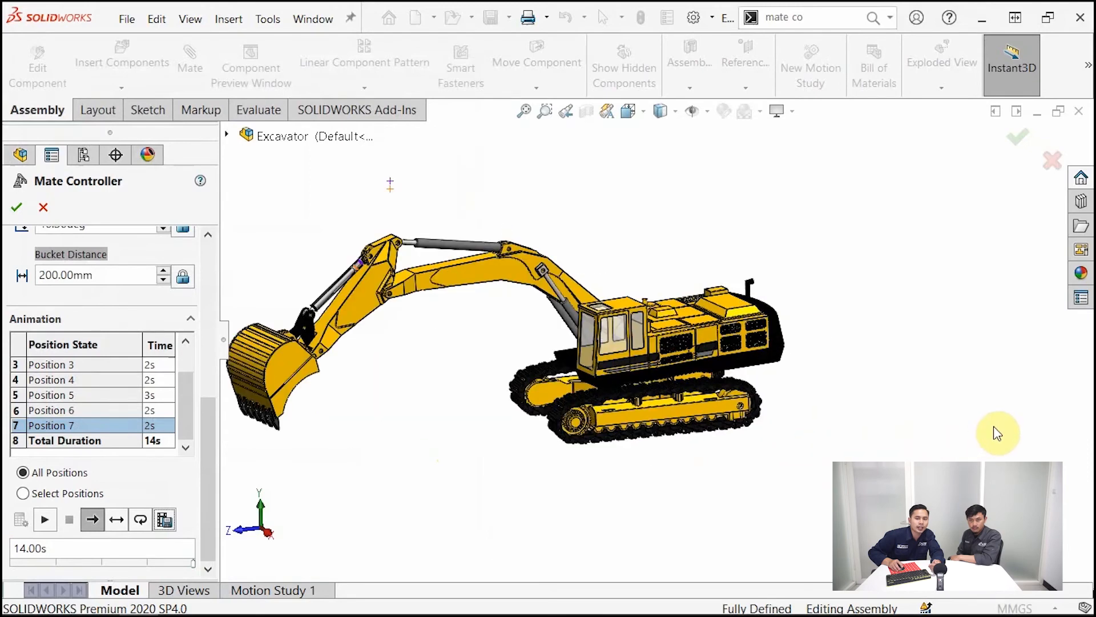
{"action": "scroll", "coordinate": [765, 421], "scroll_direction": "up", "scroll_amount": 1}
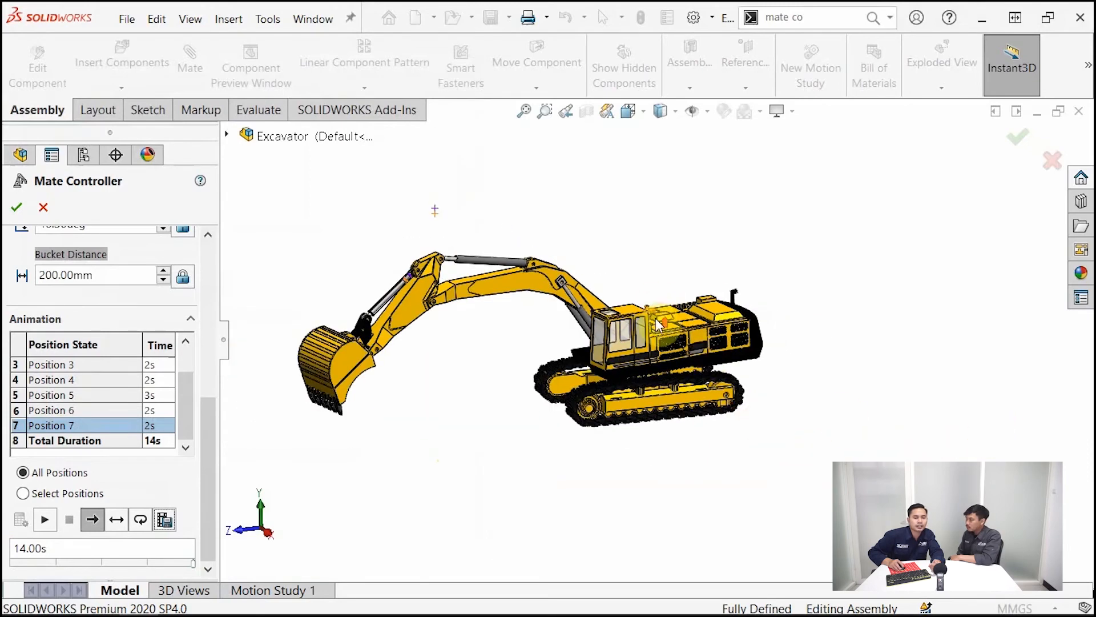
{"action": "scroll", "coordinate": [653, 308], "scroll_direction": "up", "scroll_amount": 1}
{"action": "scroll", "coordinate": [653, 308], "scroll_direction": "up", "scroll_amount": 1}
{"action": "scroll", "coordinate": [652, 308], "scroll_direction": "up", "scroll_amount": 1}
{"action": "scroll", "coordinate": [656, 313], "scroll_direction": "down", "scroll_amount": 2}
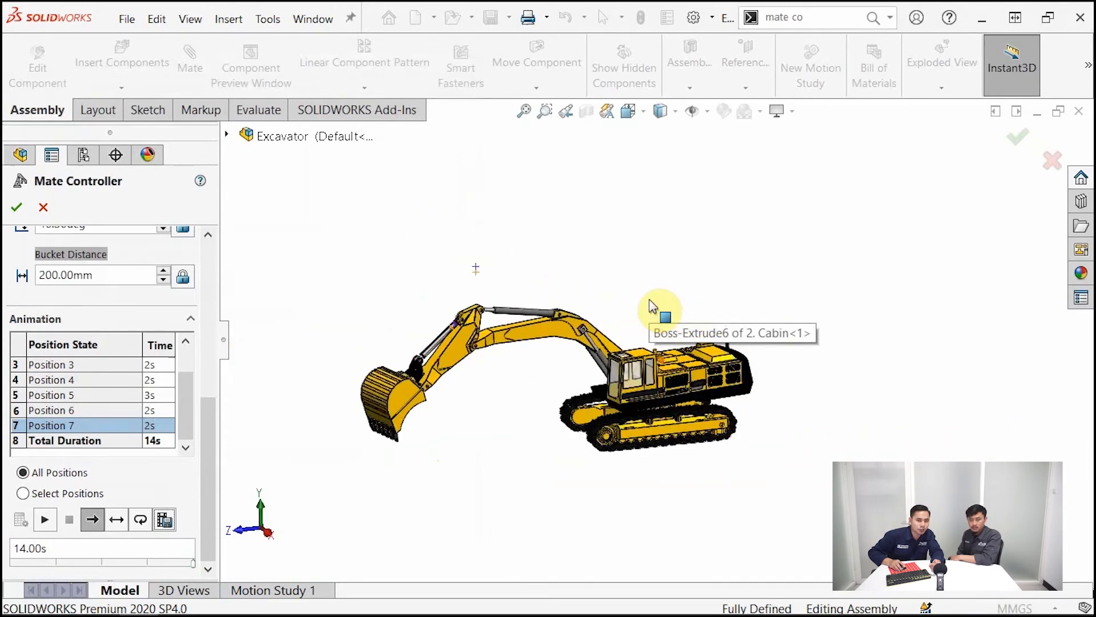
{"action": "scroll", "coordinate": [725, 444], "scroll_direction": "down", "scroll_amount": 2}
{"action": "scroll", "coordinate": [737, 429], "scroll_direction": "up", "scroll_amount": 1}
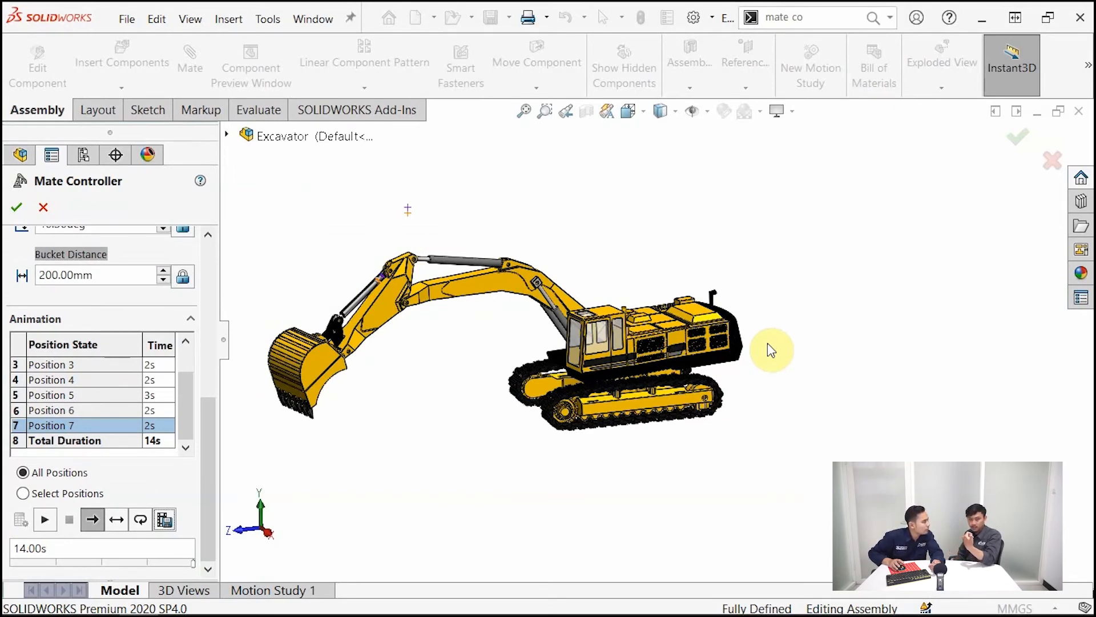
{"action": "scroll", "coordinate": [646, 254], "scroll_direction": "up", "scroll_amount": 1}
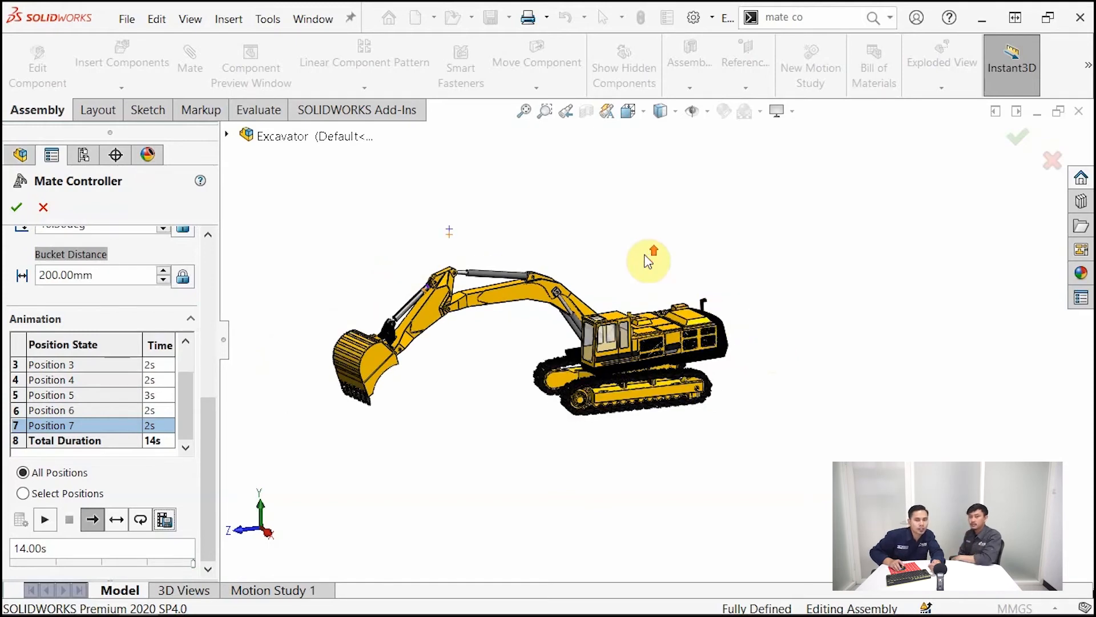
{"action": "scroll", "coordinate": [728, 351], "scroll_direction": "down", "scroll_amount": 2}
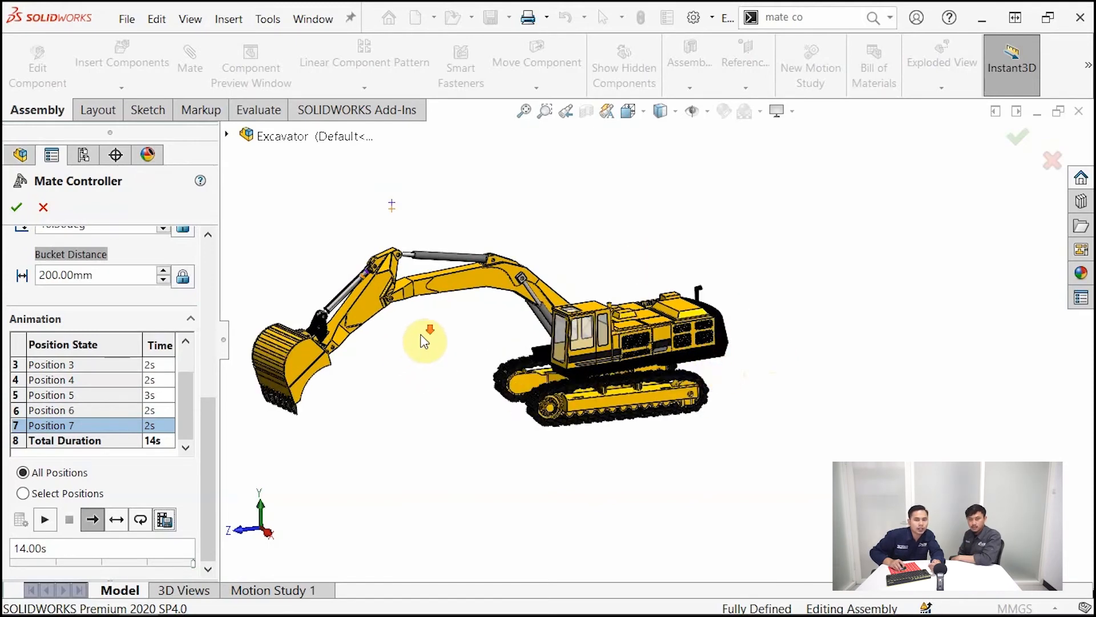
{"action": "scroll", "coordinate": [426, 341], "scroll_direction": "down", "scroll_amount": 1}
{"action": "scroll", "coordinate": [628, 291], "scroll_direction": "up", "scroll_amount": 1}
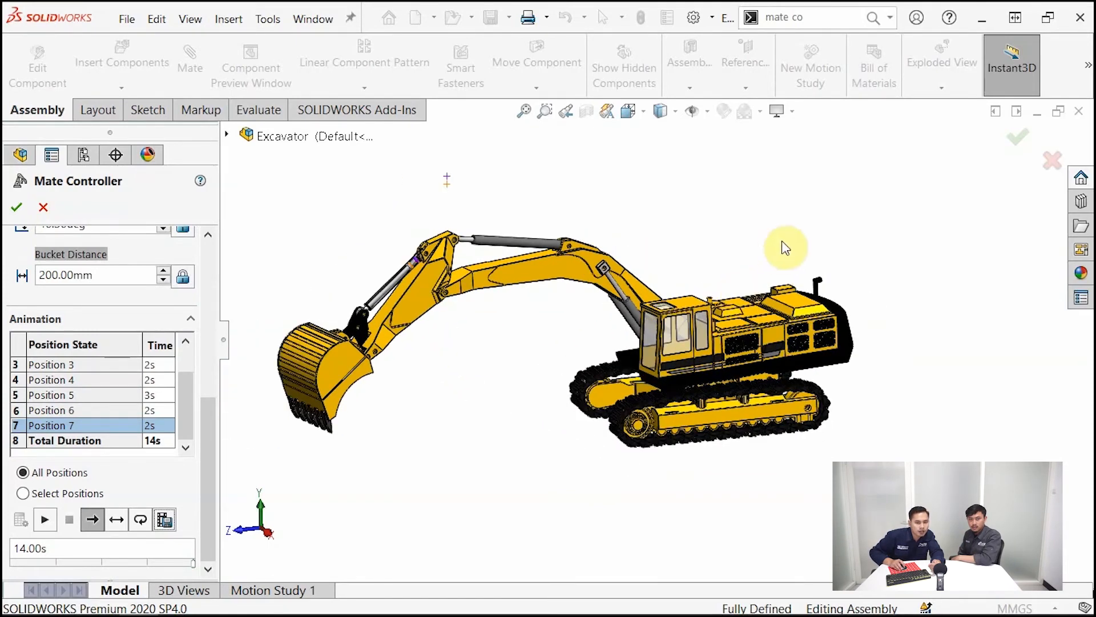
{"action": "scroll", "coordinate": [788, 239], "scroll_direction": "up", "scroll_amount": 1}
{"action": "scroll", "coordinate": [974, 247], "scroll_direction": "down", "scroll_amount": 1}
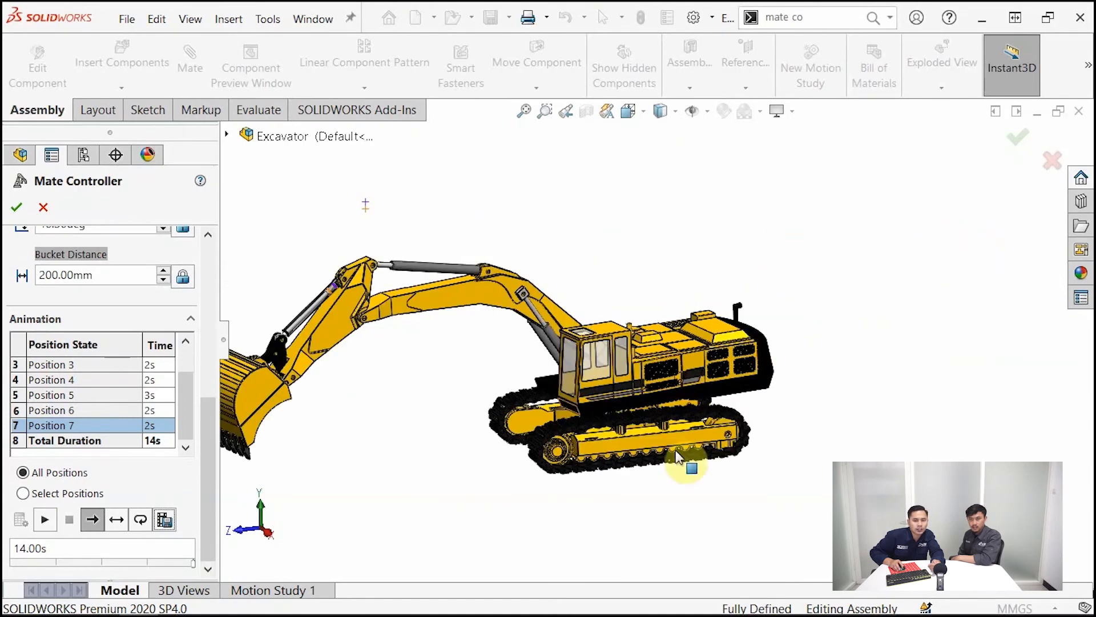
{"action": "scroll", "coordinate": [702, 490], "scroll_direction": "up", "scroll_amount": 1}
{"action": "scroll", "coordinate": [711, 491], "scroll_direction": "down", "scroll_amount": 1}
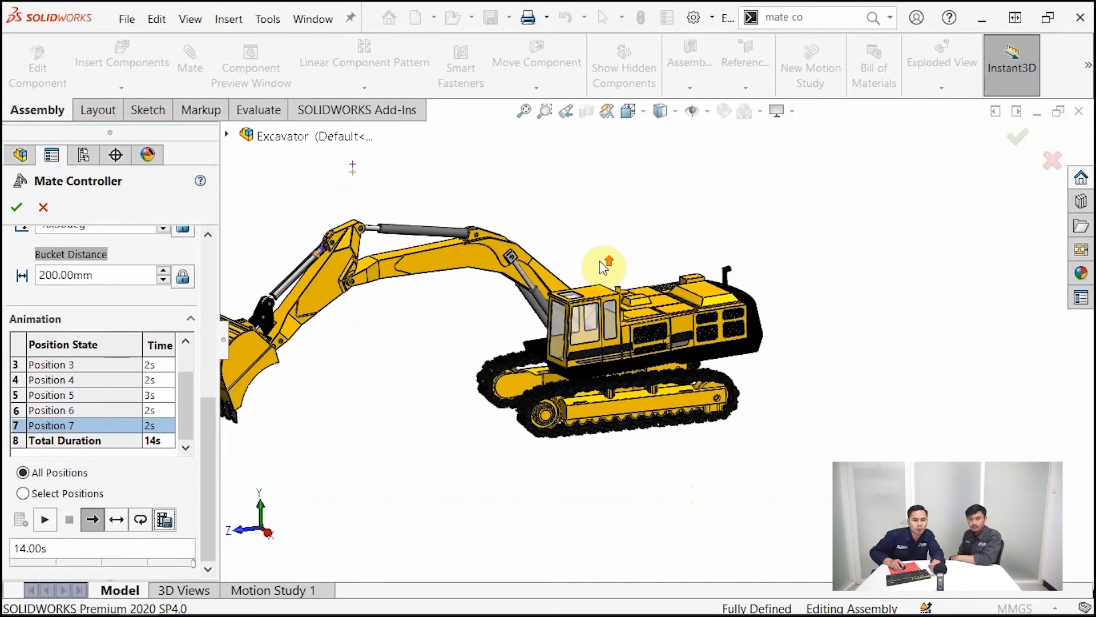
{"action": "scroll", "coordinate": [602, 267], "scroll_direction": "up", "scroll_amount": 1}
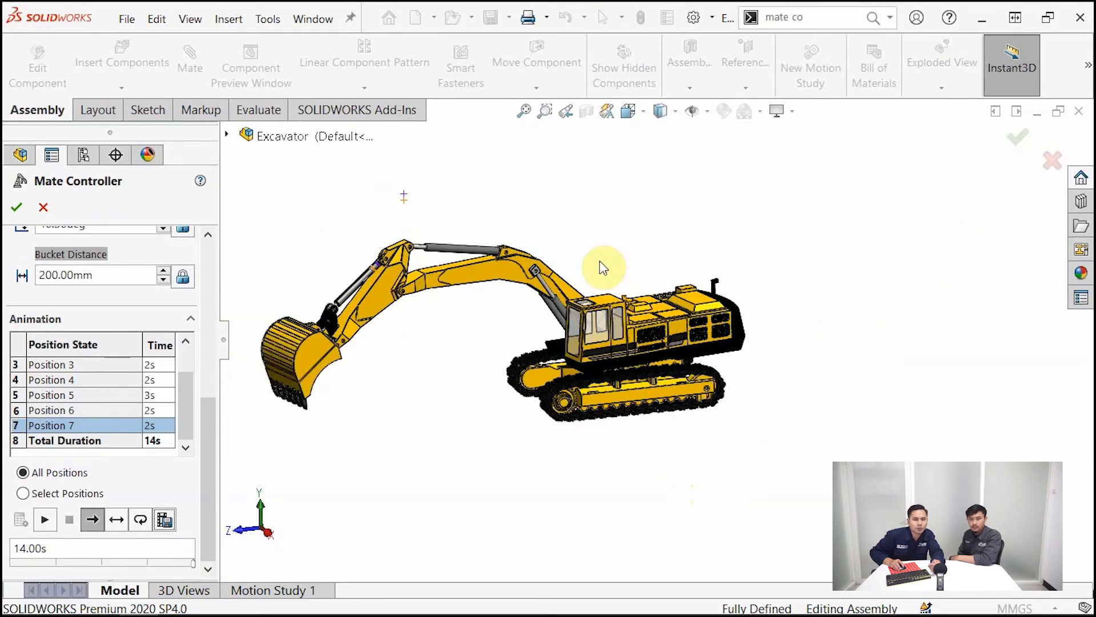
Export the animation as the MP4 video Excavator.mp4 in the Excavator folder at 30 frames per second
{"action": "left_click", "coordinate": [170, 524]}
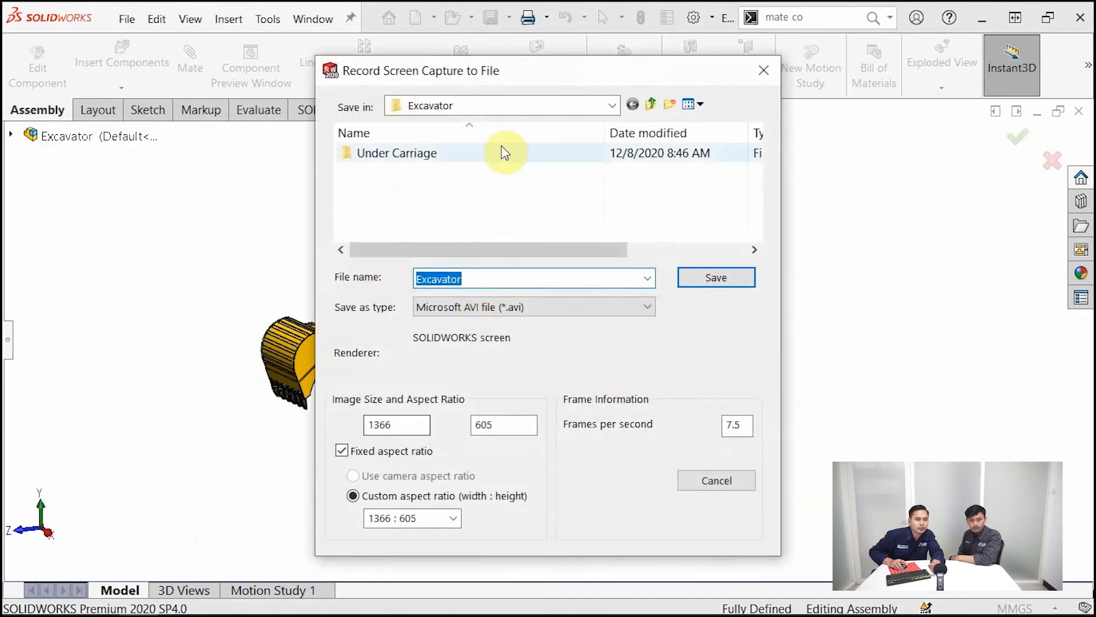
{"action": "left_click_drag", "start_coordinate": [559, 70], "coordinate": [284, 61]}
{"action": "left_click", "coordinate": [318, 298]}
{"action": "left_click", "coordinate": [245, 353]}
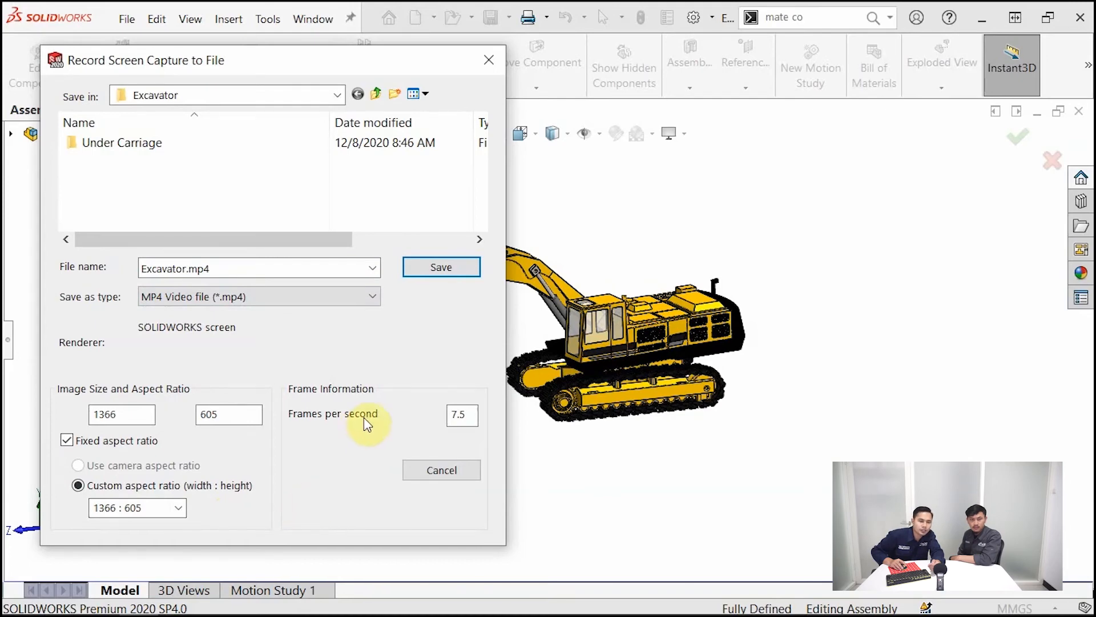
{"action": "left_click_drag", "start_coordinate": [472, 415], "coordinate": [451, 415]}
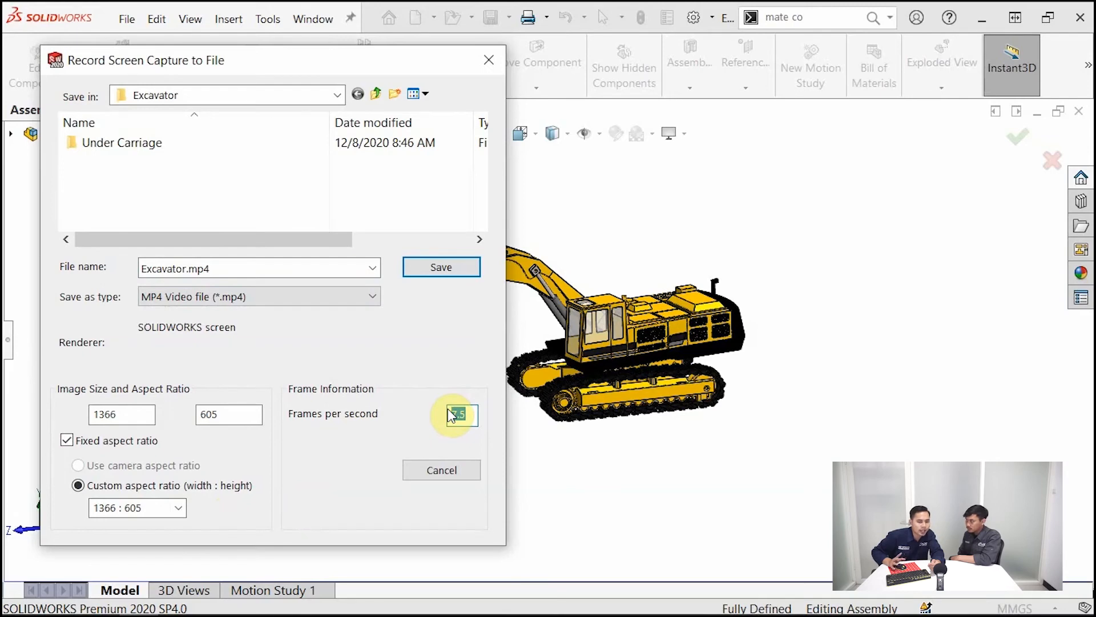
{"action": "type", "text": "30"}
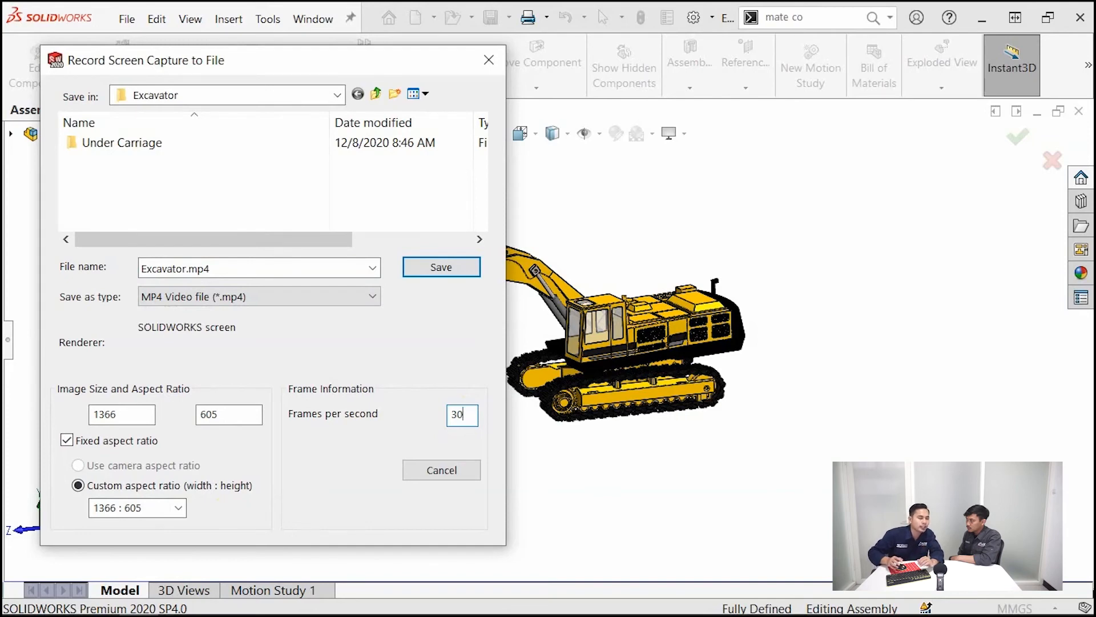
{"action": "left_click", "coordinate": [427, 268]}
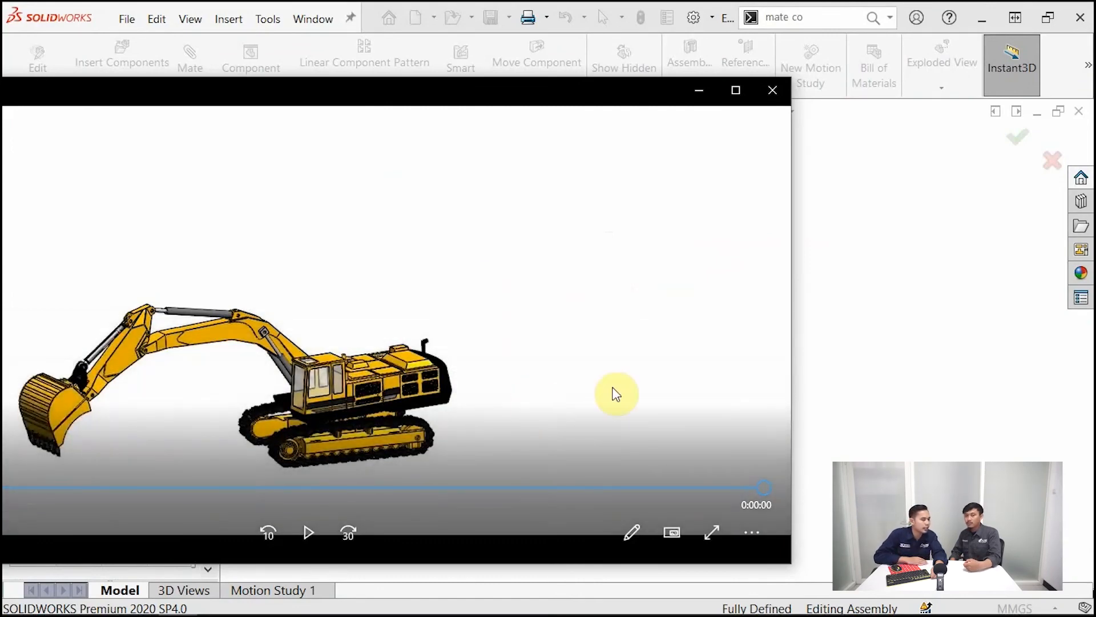
Play the exported Excavator video in the media player from near its start, pause it and maximize the player window
{"action": "left_click", "coordinate": [136, 488]}
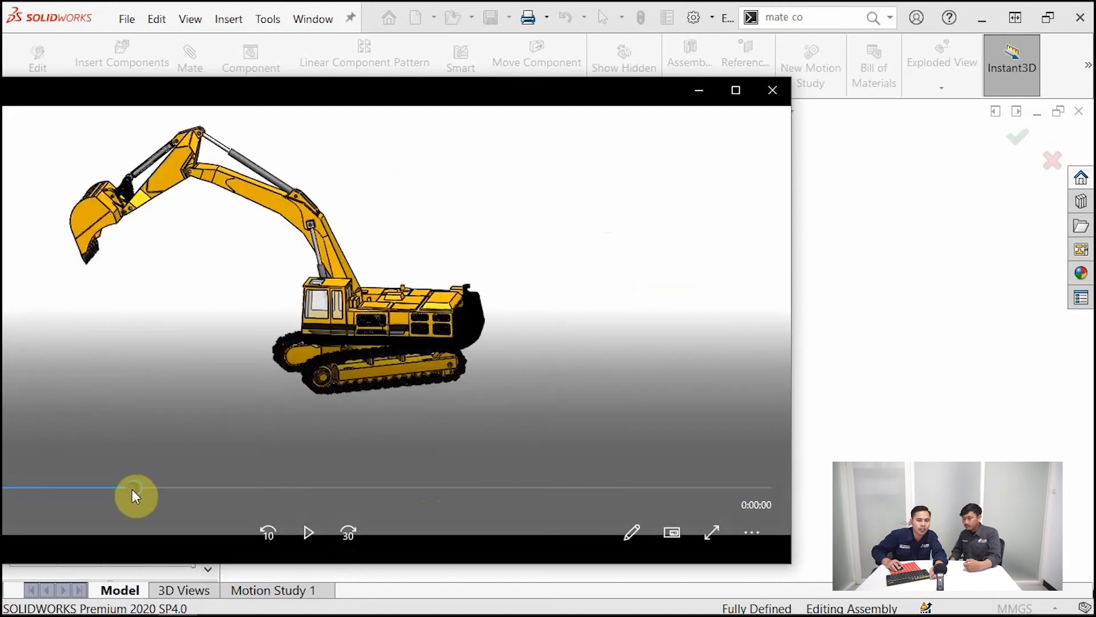
{"action": "left_click", "coordinate": [309, 532]}
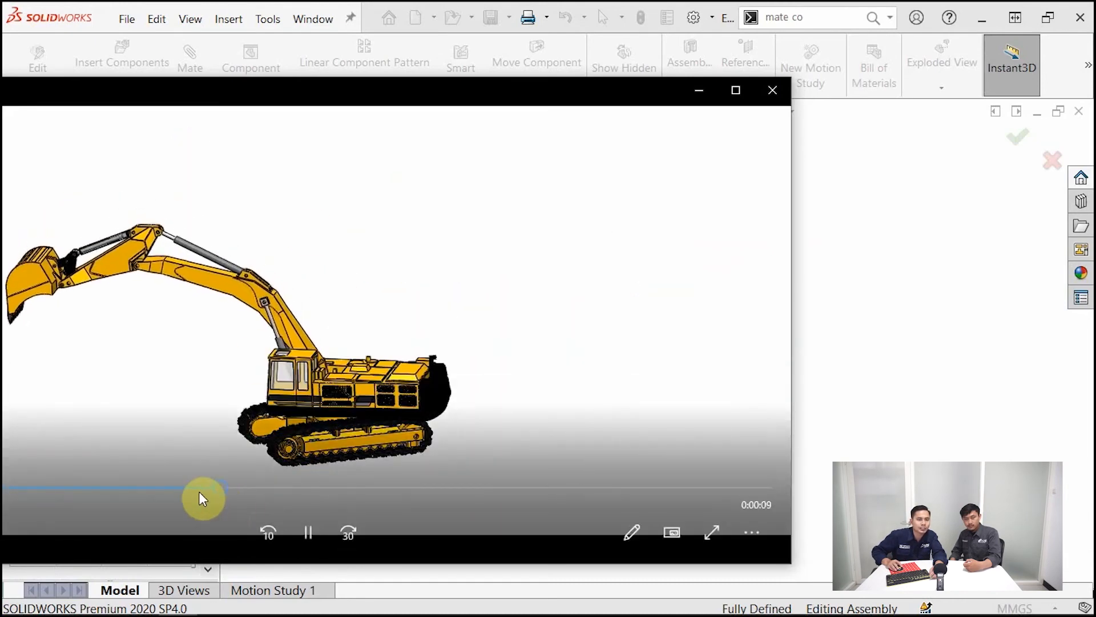
{"action": "left_click", "coordinate": [308, 528]}
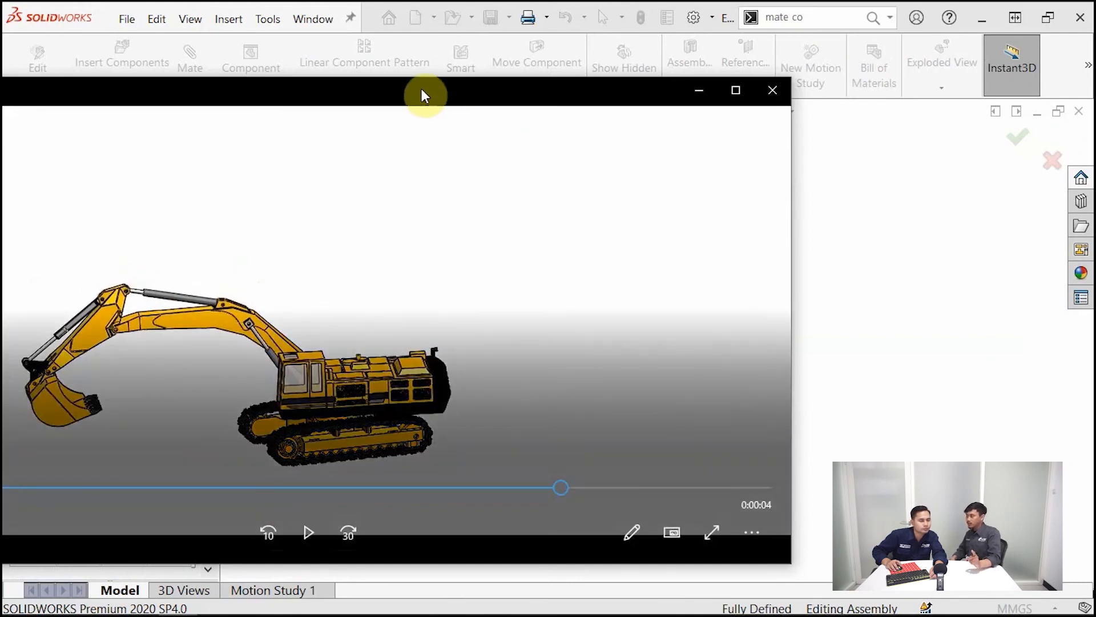
{"action": "left_click_drag", "start_coordinate": [390, 102], "coordinate": [607, 78]}
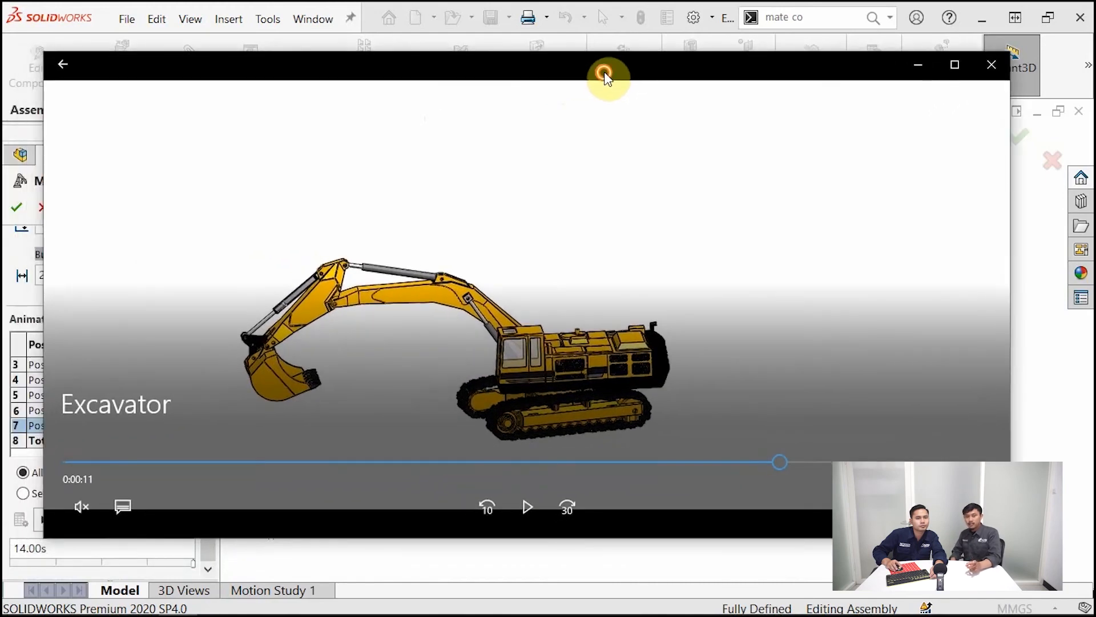
{"action": "double_click", "coordinate": [606, 77]}
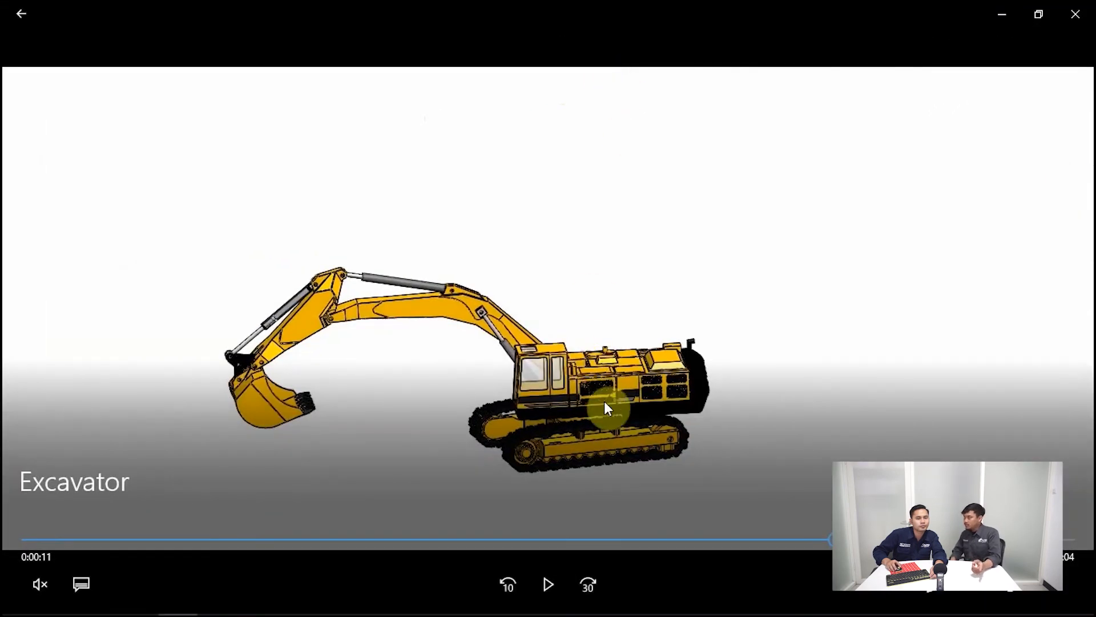